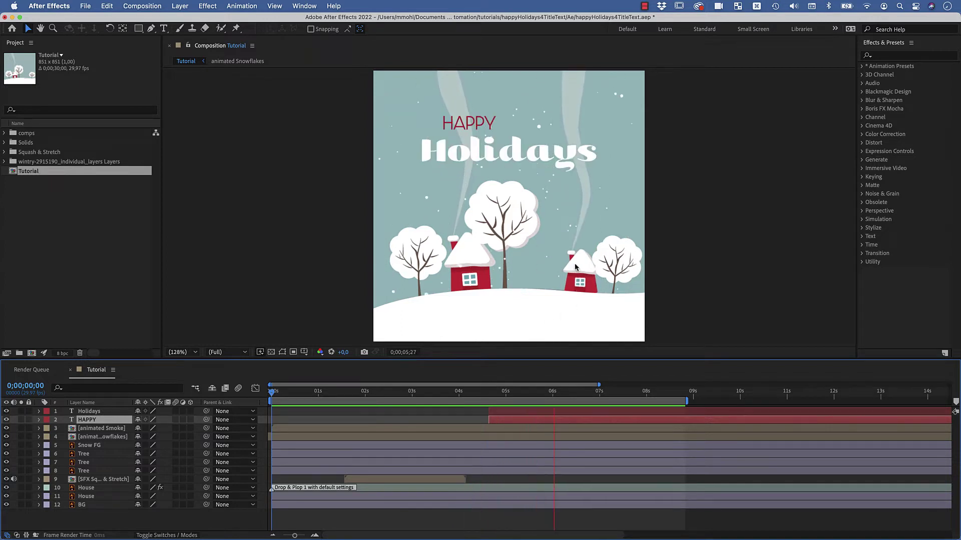
Step: Stop the preview, move the time back to about 4;20, and select the HAPPY layer
{"action": "key", "text": "space"}
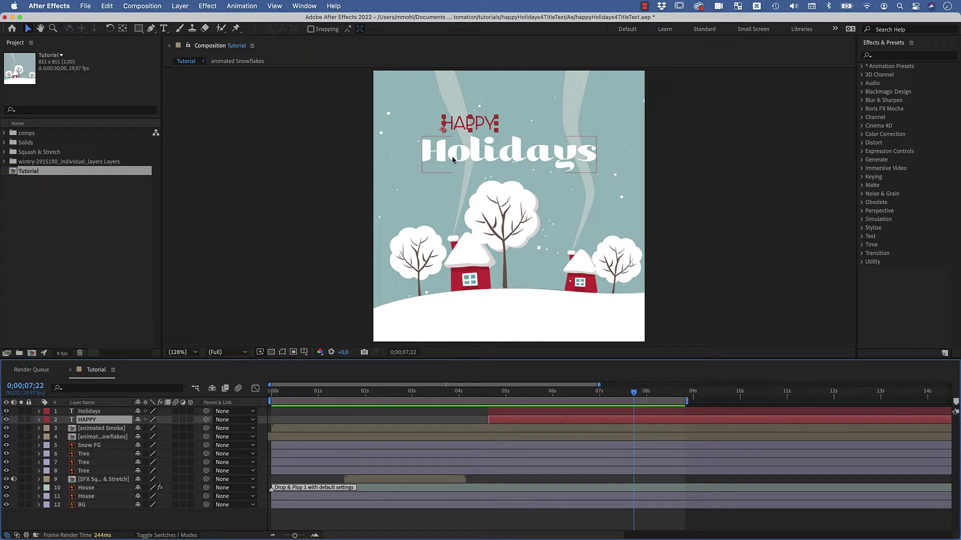
{"action": "left_click", "coordinate": [89, 413]}
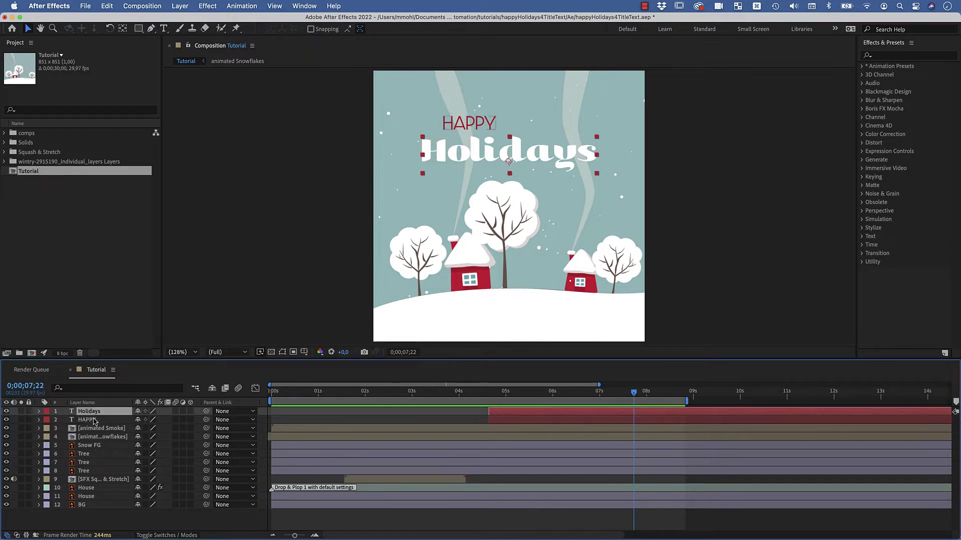
{"action": "left_click", "coordinate": [94, 421]}
{"action": "left_click", "coordinate": [98, 413]}
{"action": "left_click", "coordinate": [97, 421]}
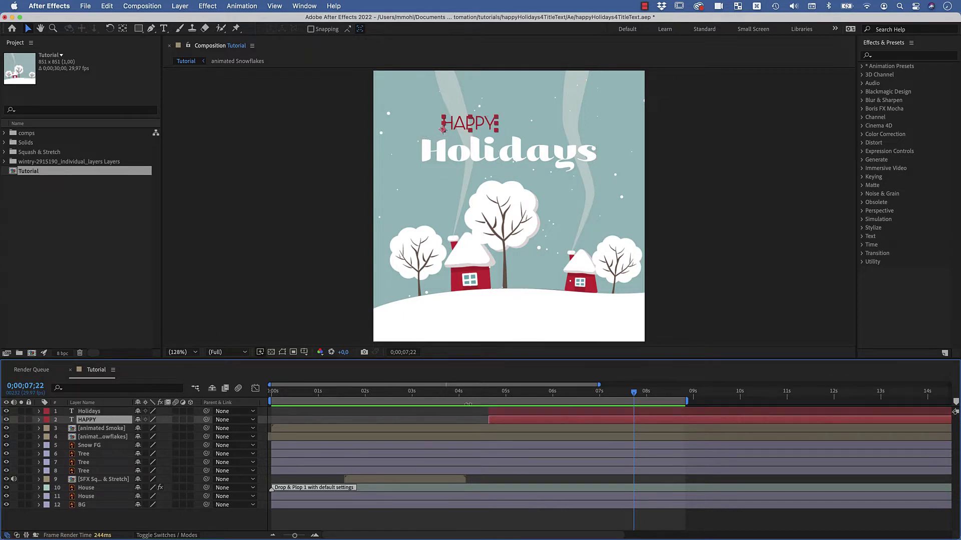
{"action": "left_click_drag", "start_coordinate": [485, 394], "coordinate": [488, 395]}
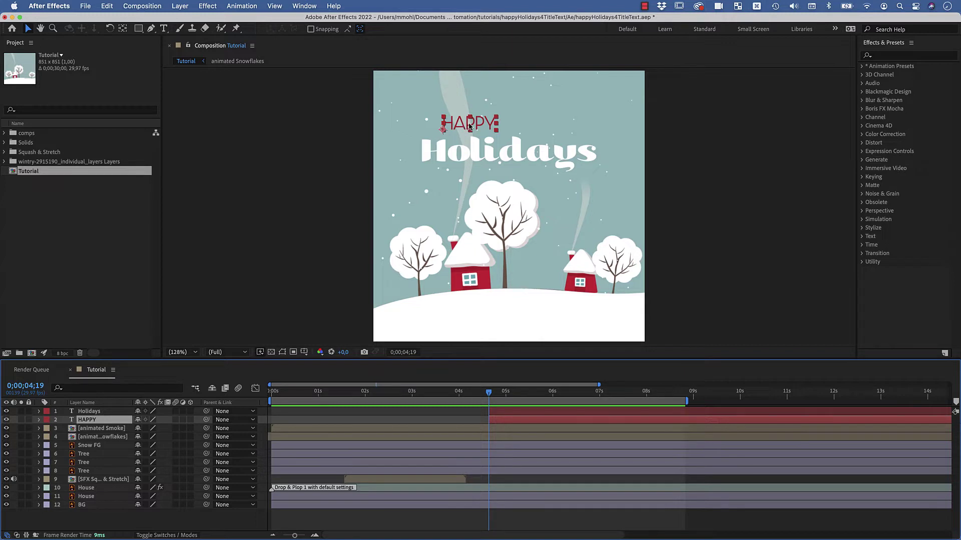
{"action": "left_click", "coordinate": [477, 156]}
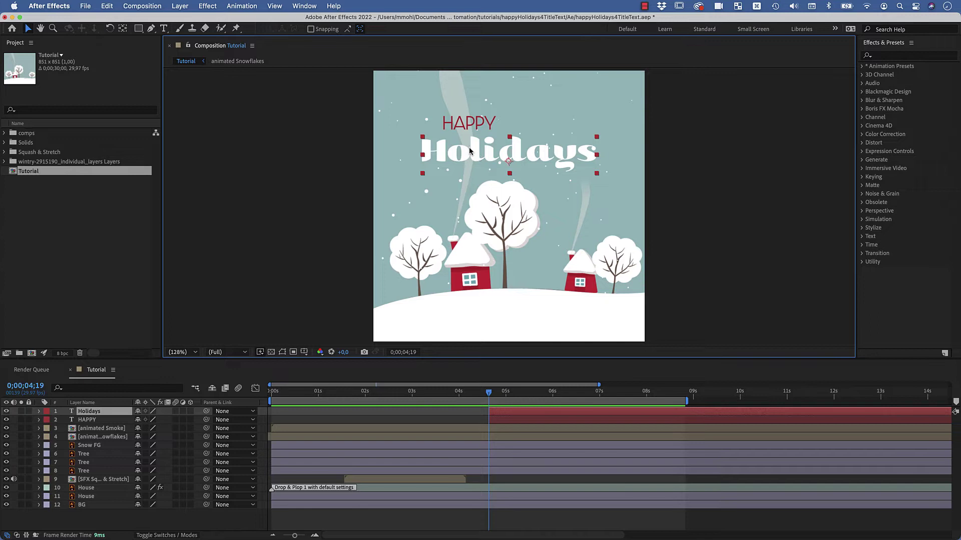
{"action": "left_click", "coordinate": [465, 125]}
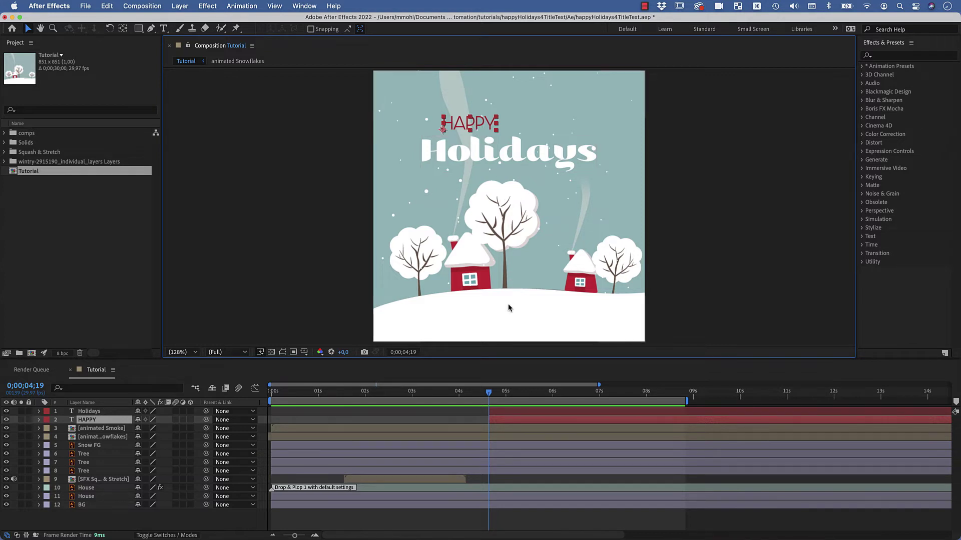
Step: Trim HAPPY to start at 4;27 and keyframe Position so it rises from behind Holidays by 5;03
{"action": "key", "text": "Page_Down"}
{"action": "key", "text": "Page_Down"}
{"action": "key", "text": "Page_Down"}
{"action": "key", "text": "Page_Down"}
{"action": "key", "text": "Page_Down"}
{"action": "key", "text": "Page_Down"}
{"action": "key", "text": "Page_Down"}
{"action": "key", "text": "Page_Down"}
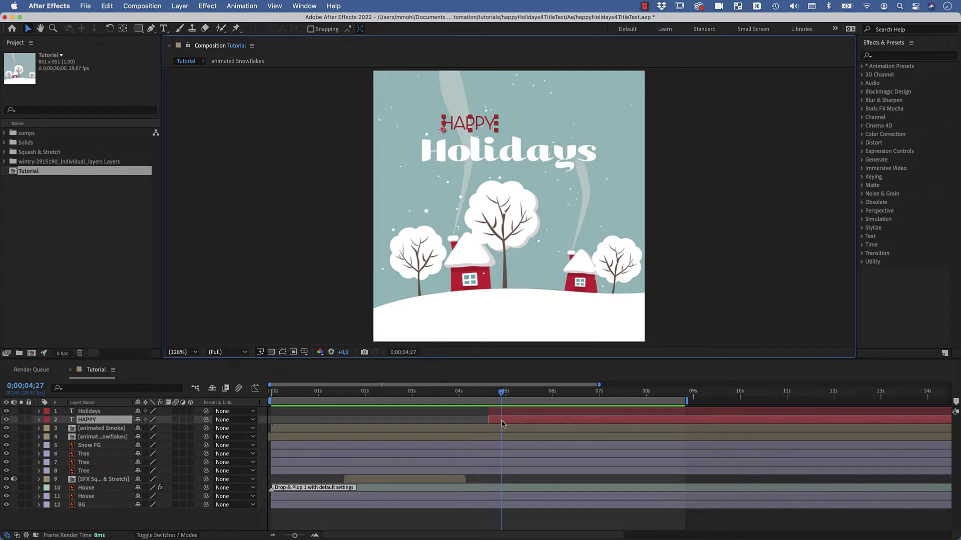
{"action": "left_click_drag", "start_coordinate": [502, 423], "coordinate": [530, 424]}
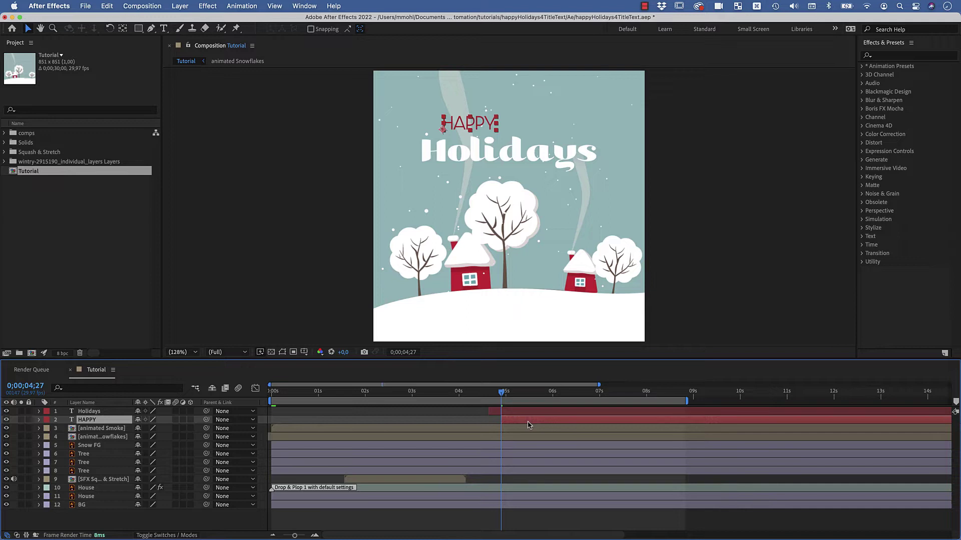
{"action": "key", "text": "p"}
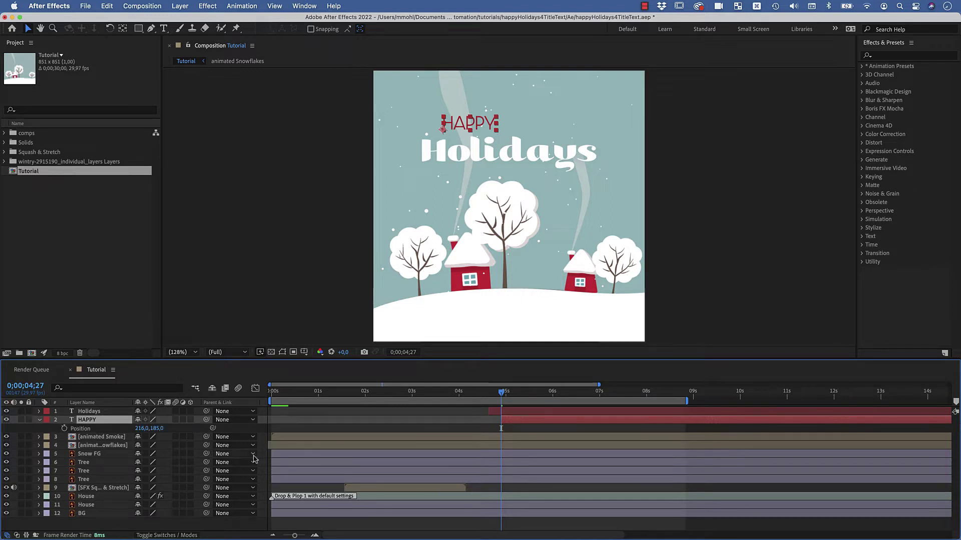
{"action": "left_click", "coordinate": [65, 429]}
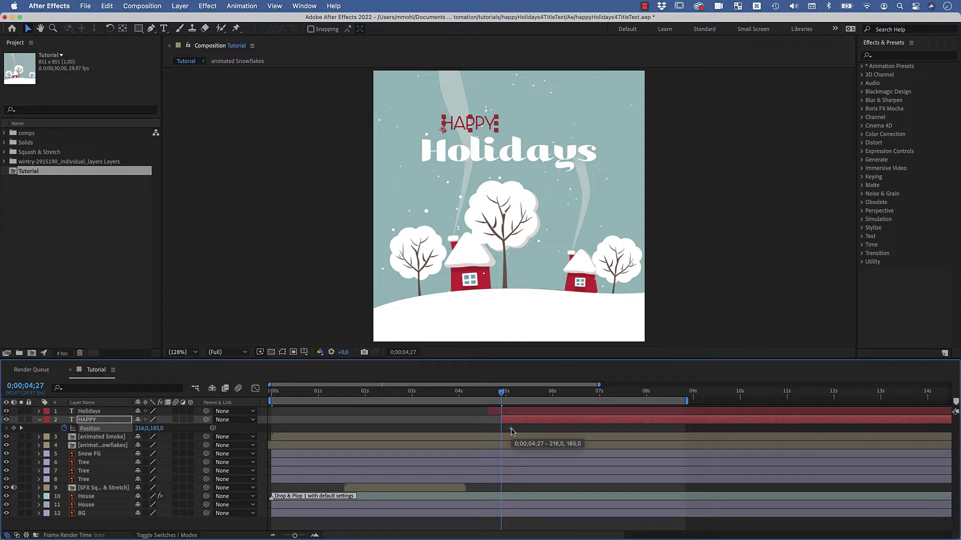
{"action": "left_click_drag", "start_coordinate": [511, 432], "coordinate": [510, 430]}
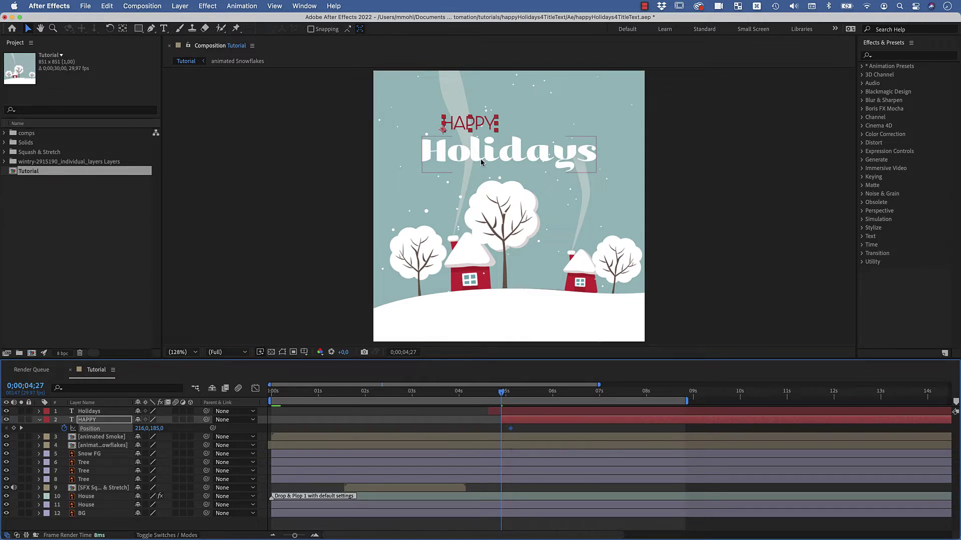
{"action": "left_click_drag", "start_coordinate": [465, 125], "coordinate": [474, 152]}
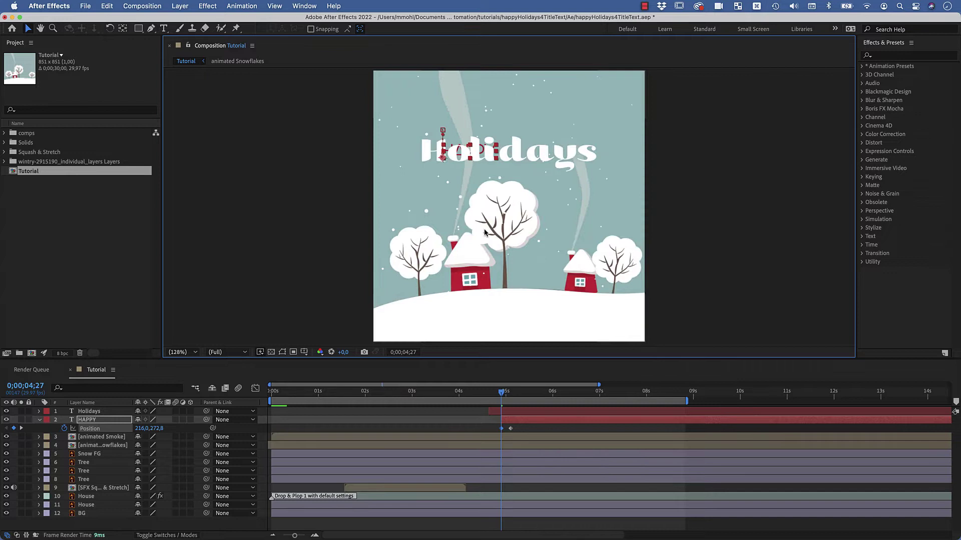
{"action": "left_click", "coordinate": [510, 429]}
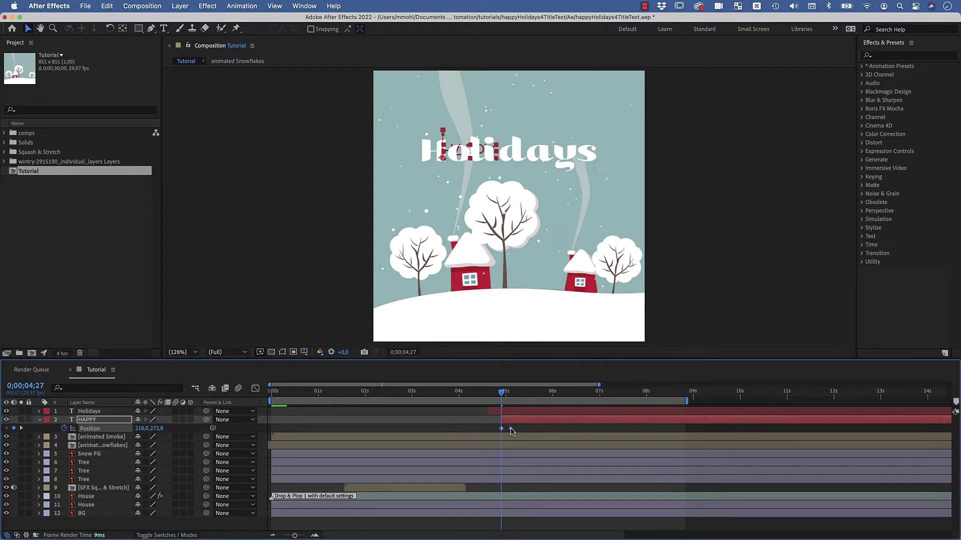
Step: Apply Easy Ease In to HAPPY's final Position keyframe
{"action": "right_click", "coordinate": [510, 429]}
{"action": "mouse_move", "coordinate": [549, 531]}
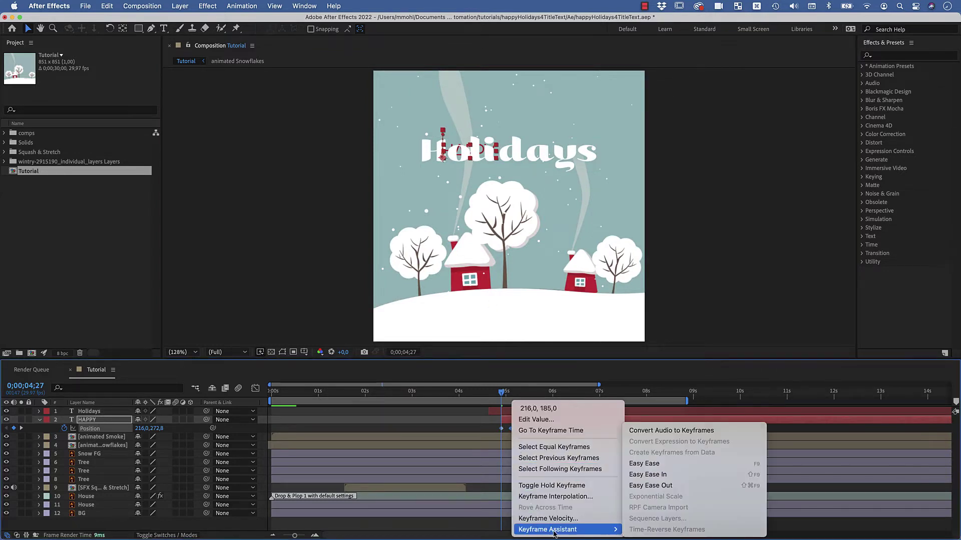
{"action": "left_click", "coordinate": [662, 478]}
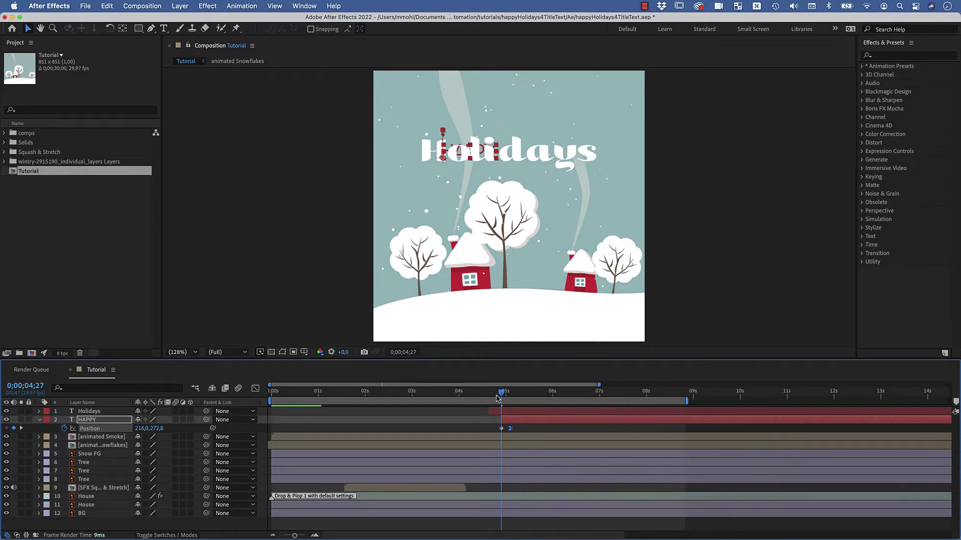
Step: Preview the title intro from before the titles appear
{"action": "left_click_drag", "start_coordinate": [500, 395], "coordinate": [479, 396]}
{"action": "key", "text": "space"}
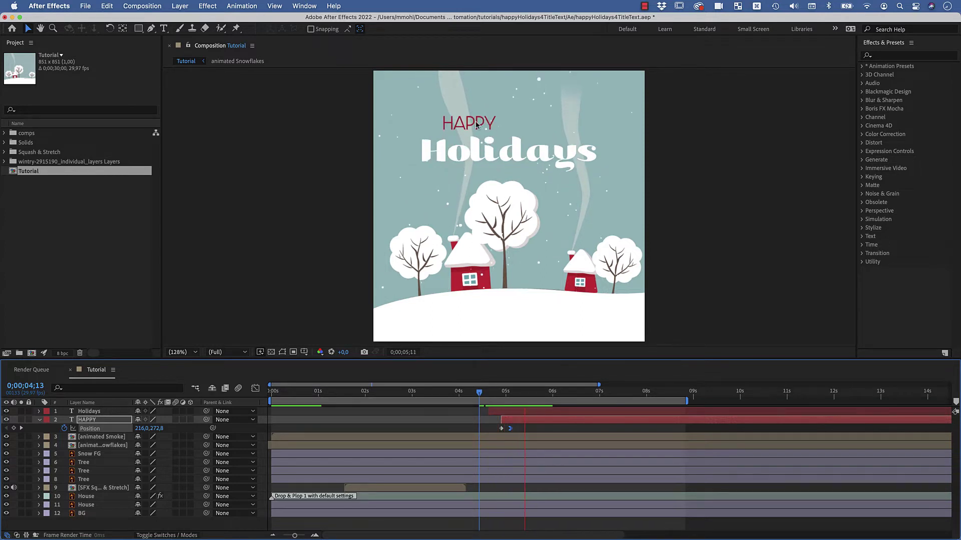
{"action": "key", "text": "space"}
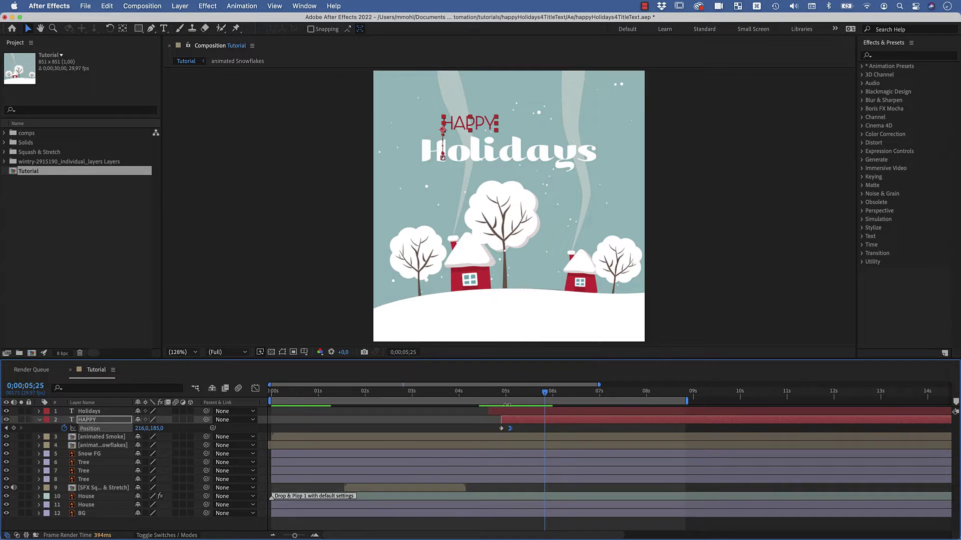
Step: Open the Squash and Stretch Pro panel from Window > Extensions
{"action": "left_click", "coordinate": [309, 11]}
{"action": "mouse_move", "coordinate": [320, 66]}
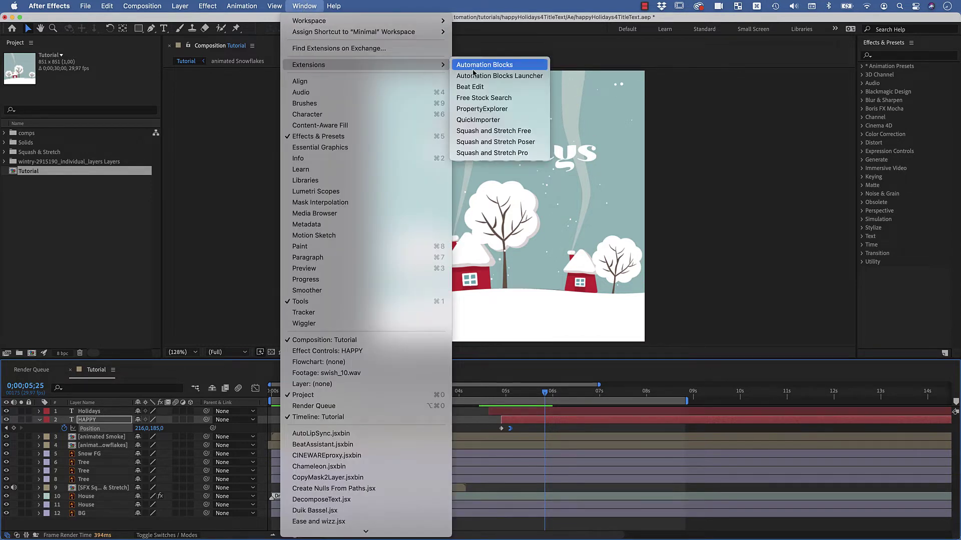
{"action": "left_click", "coordinate": [497, 151]}
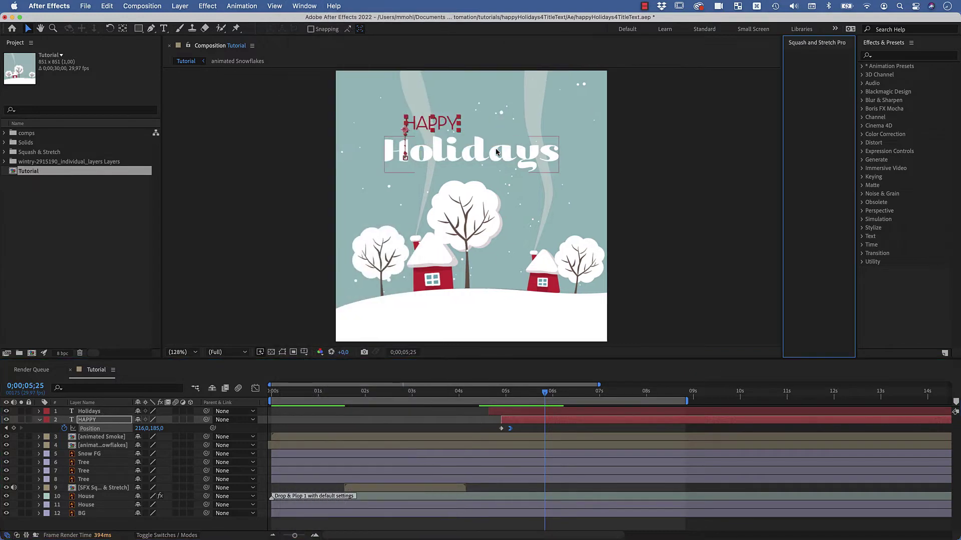
Step: With the Holidays layer selected, search 'ju' and choose the Core Bundle Jump on the Spot behaviour
{"action": "left_click", "coordinate": [399, 167]}
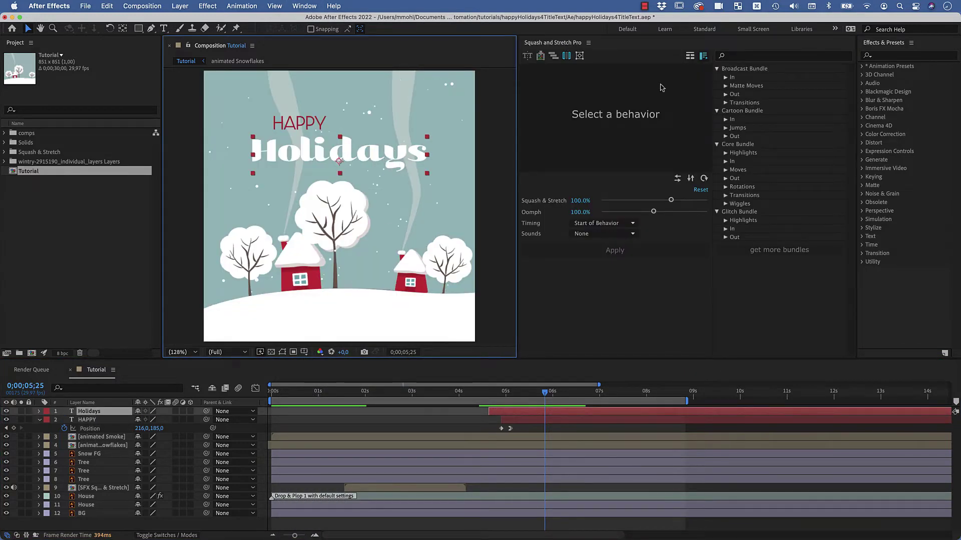
{"action": "left_click", "coordinate": [745, 56]}
{"action": "type", "text": "jump"}
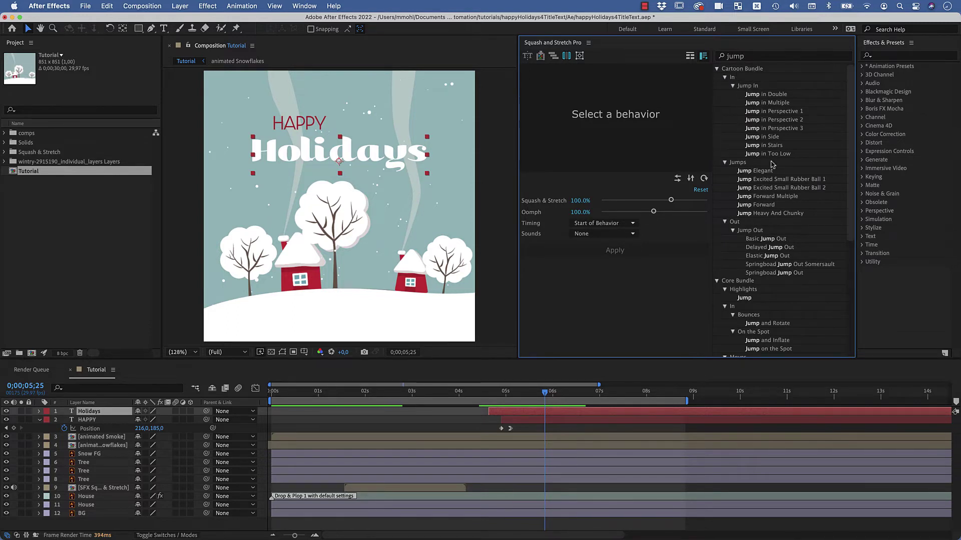
{"action": "scroll", "coordinate": [771, 180], "scroll_direction": "down", "scroll_amount": 3}
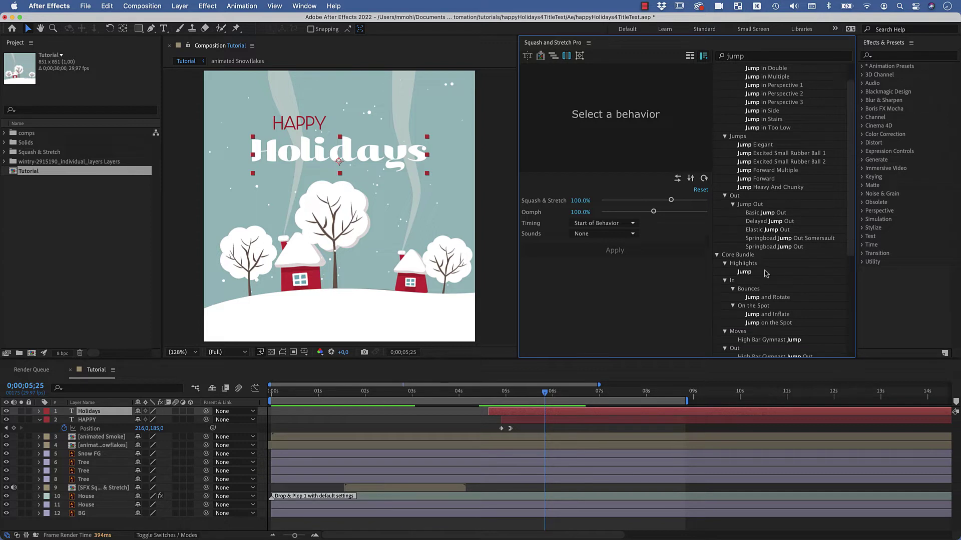
{"action": "scroll", "coordinate": [740, 255], "scroll_direction": "down", "scroll_amount": 2}
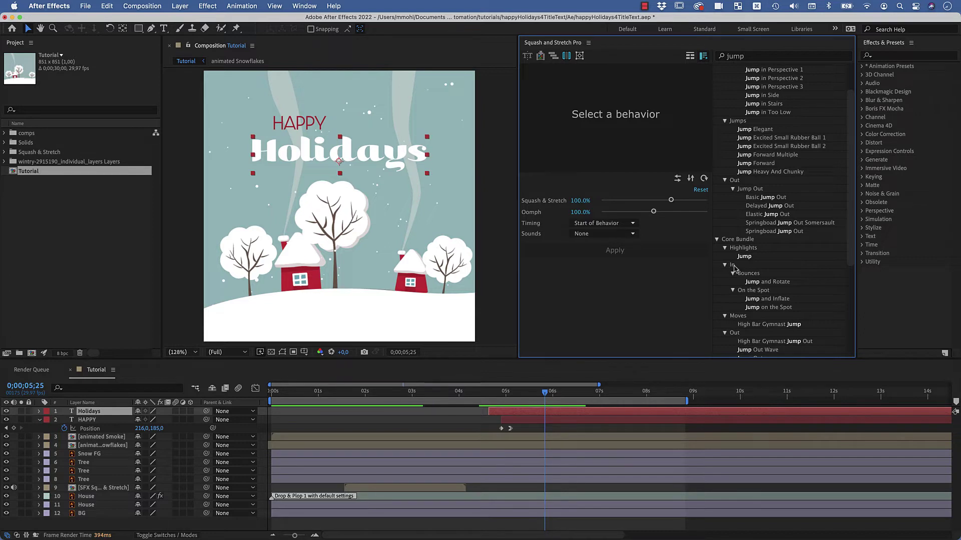
{"action": "left_click", "coordinate": [760, 308]}
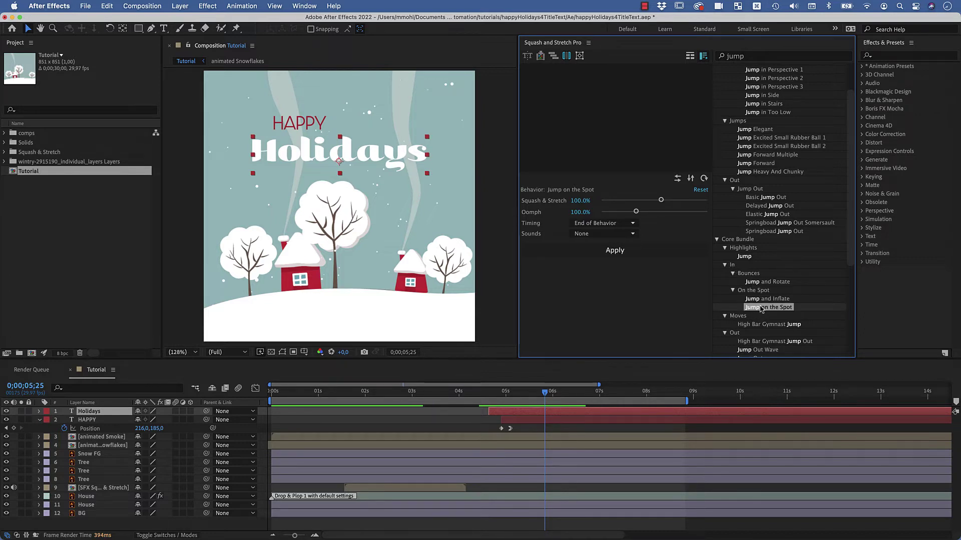
Step: Audition the Plop, Plastic 1, Plastic 2, Rubber and Hard Surface sounds, then pick Cartoon
{"action": "left_click", "coordinate": [611, 235]}
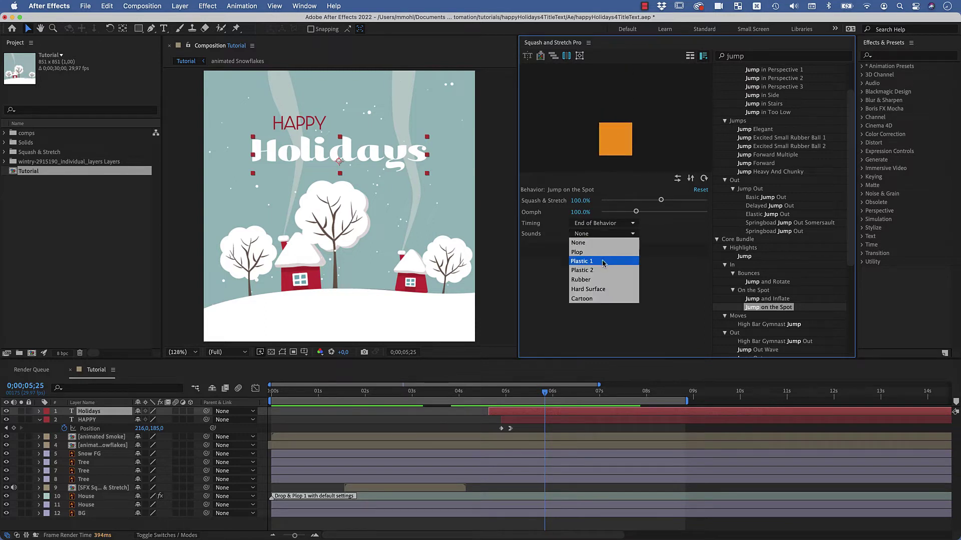
{"action": "left_click", "coordinate": [600, 252]}
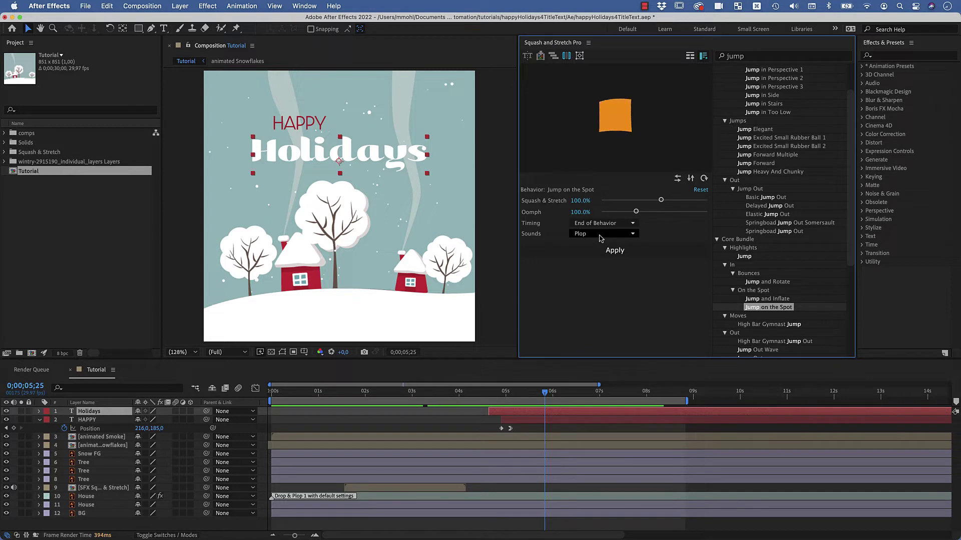
{"action": "left_click", "coordinate": [601, 235]}
{"action": "left_click", "coordinate": [603, 261]}
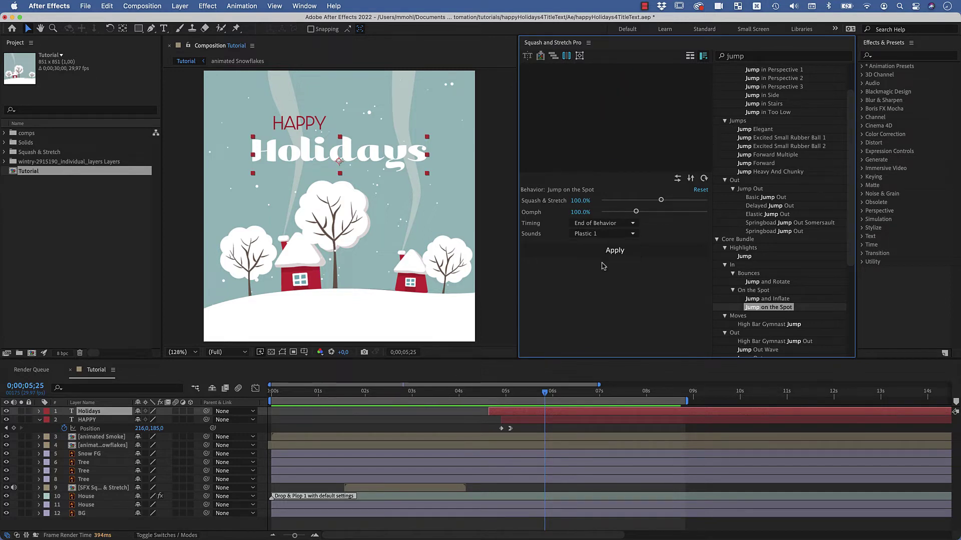
{"action": "left_click", "coordinate": [601, 235]}
{"action": "left_click", "coordinate": [601, 272]}
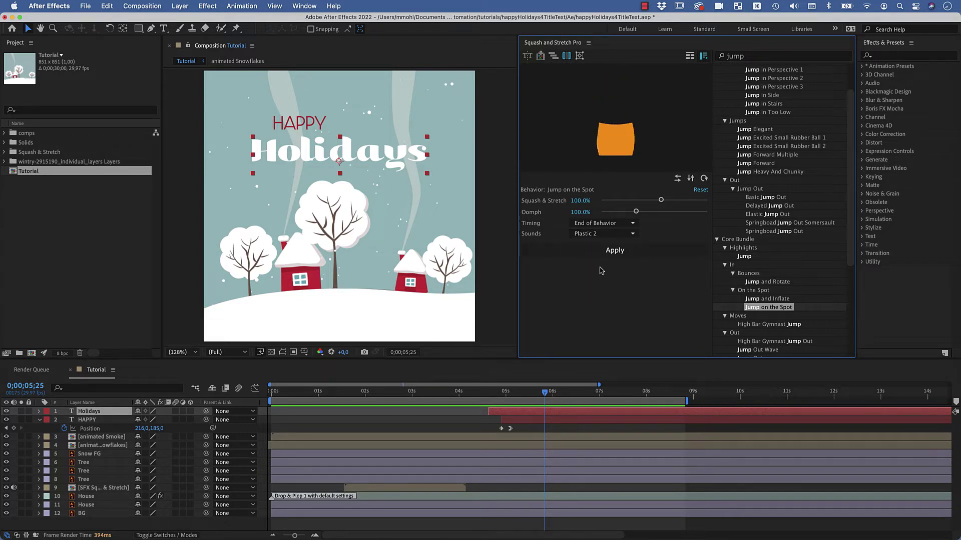
{"action": "left_click", "coordinate": [600, 235]}
{"action": "left_click", "coordinate": [600, 279]}
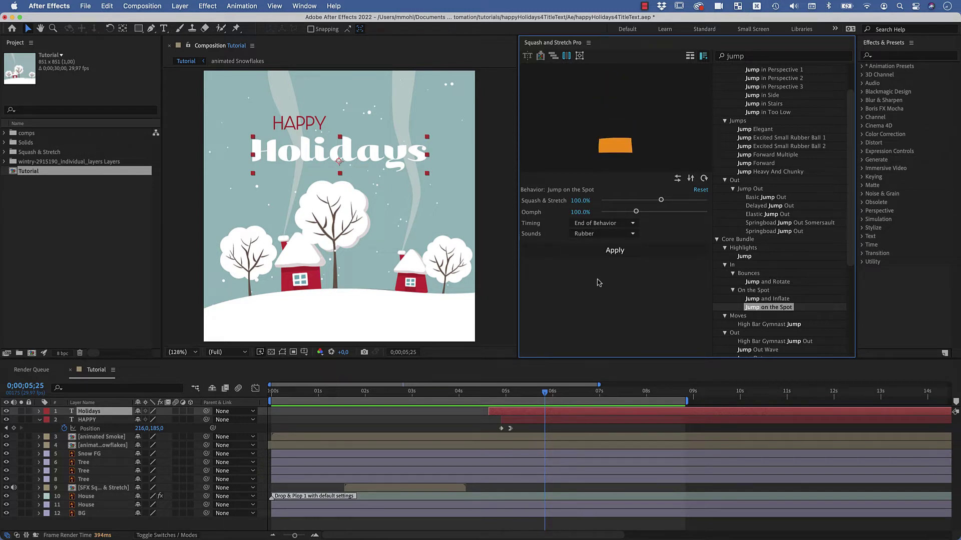
{"action": "left_click", "coordinate": [604, 237]}
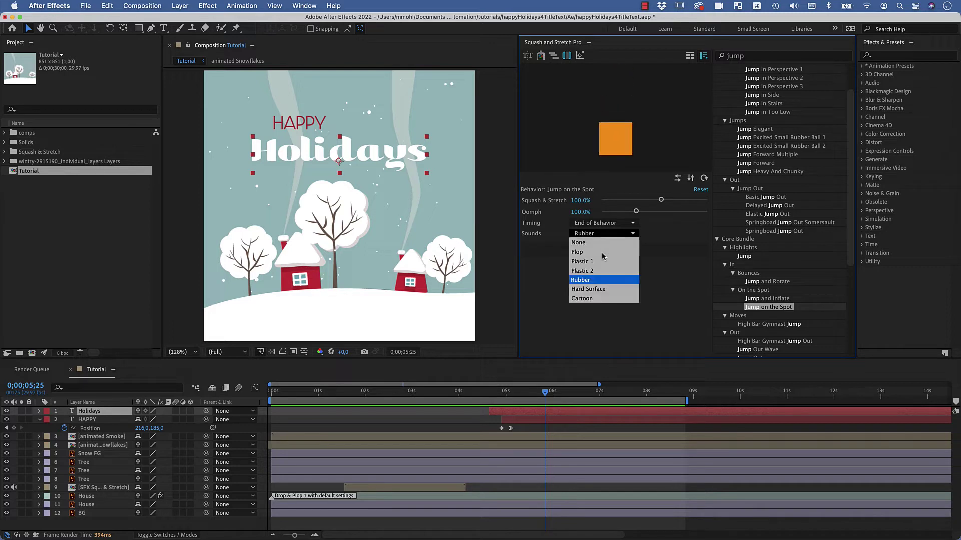
{"action": "left_click", "coordinate": [600, 289]}
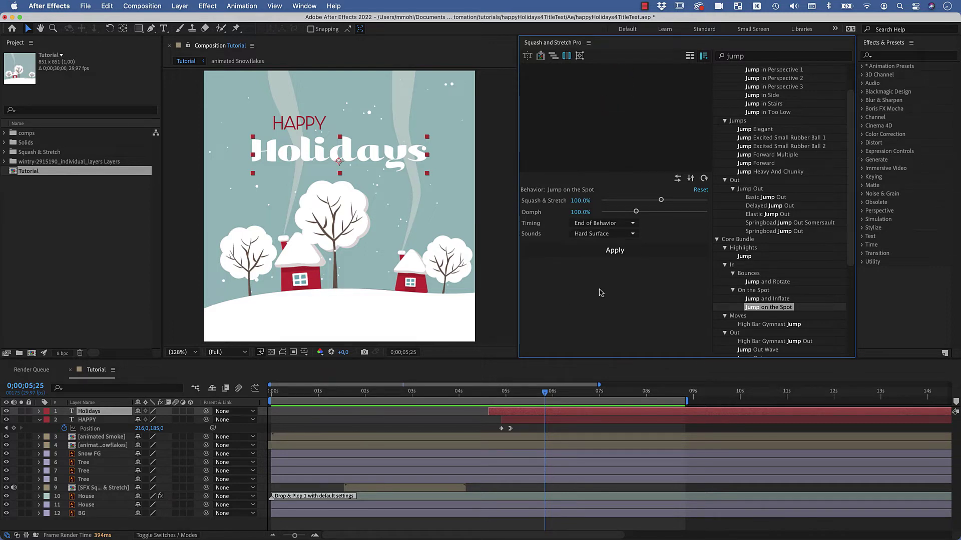
{"action": "left_click", "coordinate": [599, 235]}
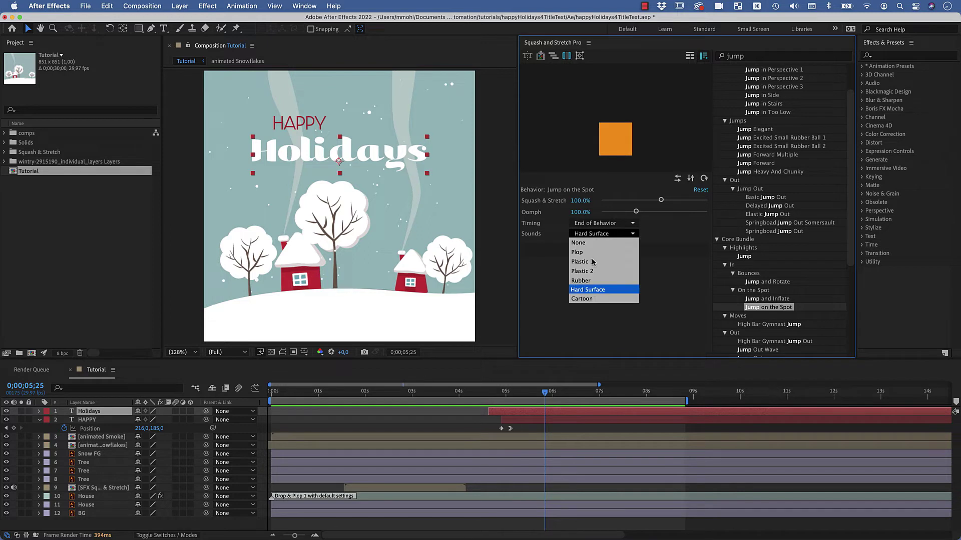
{"action": "left_click", "coordinate": [595, 299]}
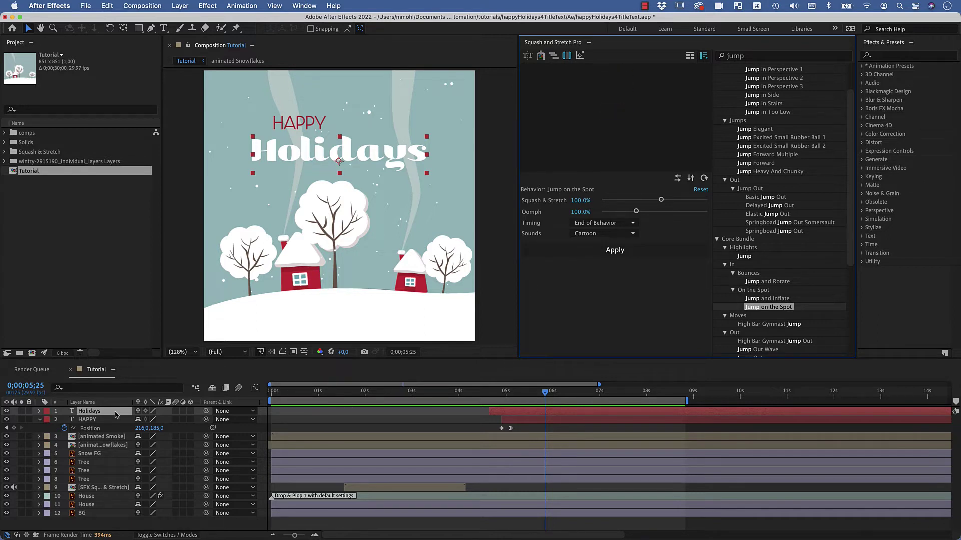
Step: Set the work area to the behavior duration, shift it to about 04;24, and put the playhead near 04;18
{"action": "left_click", "coordinate": [99, 420]}
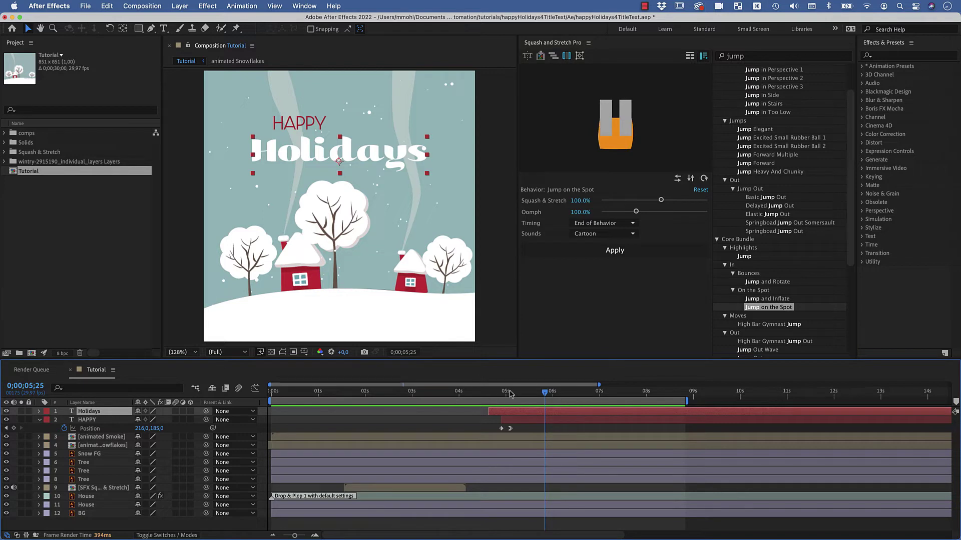
{"action": "mouse_move", "coordinate": [511, 394]}
{"action": "left_mouse_down"}
{"action": "mouse_move", "coordinate": [493, 393]}
{"action": "mouse_move", "coordinate": [507, 394]}
{"action": "left_mouse_up"}
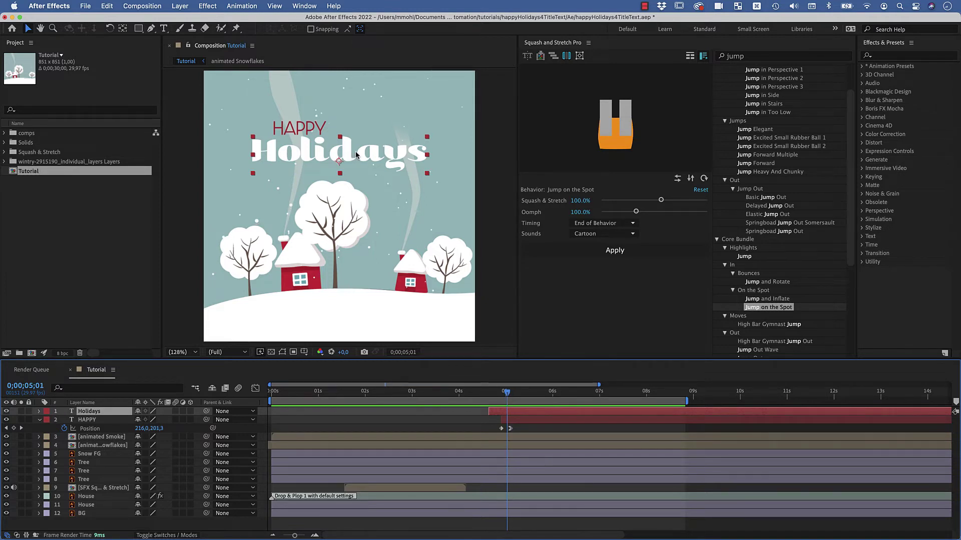
{"action": "left_click", "coordinate": [567, 56]}
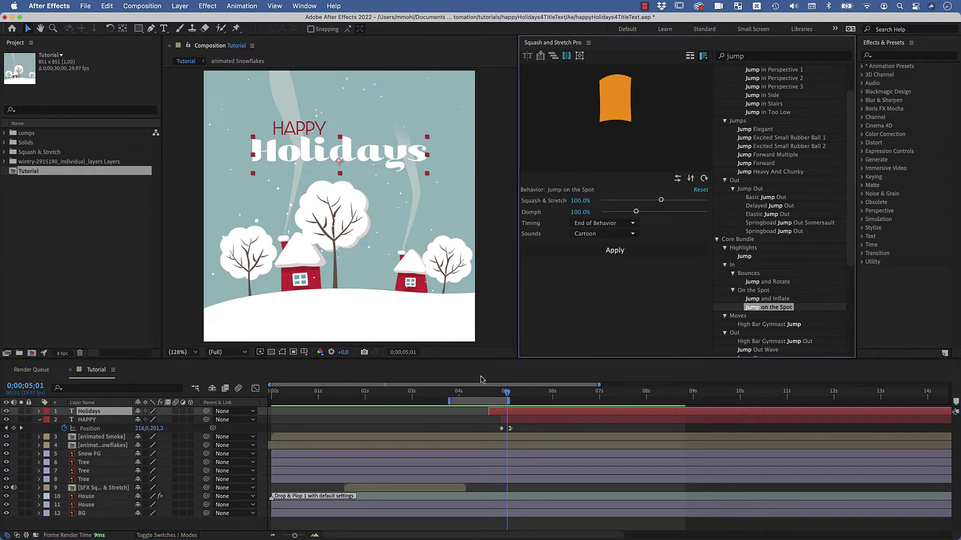
{"action": "left_click_drag", "start_coordinate": [490, 401], "coordinate": [521, 397]}
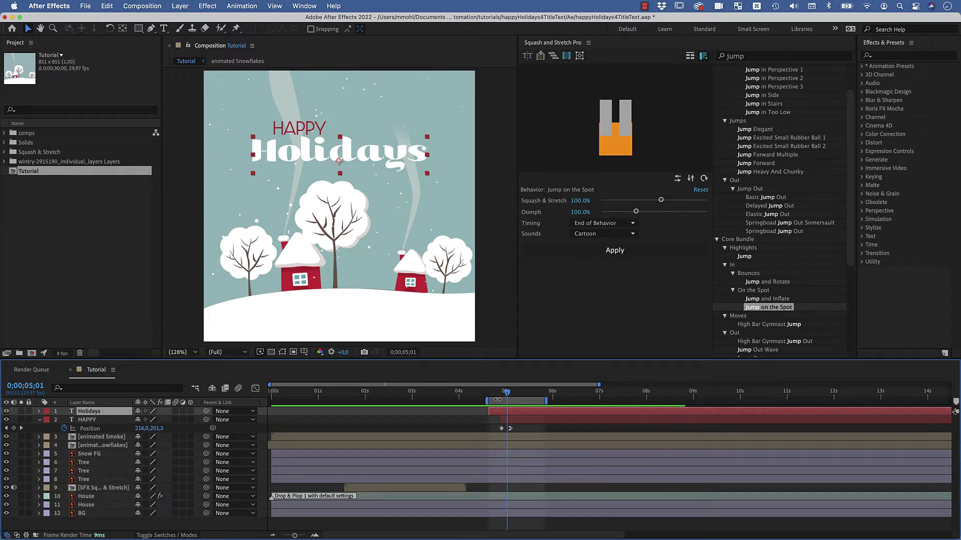
{"action": "left_click_drag", "start_coordinate": [507, 392], "coordinate": [545, 397]}
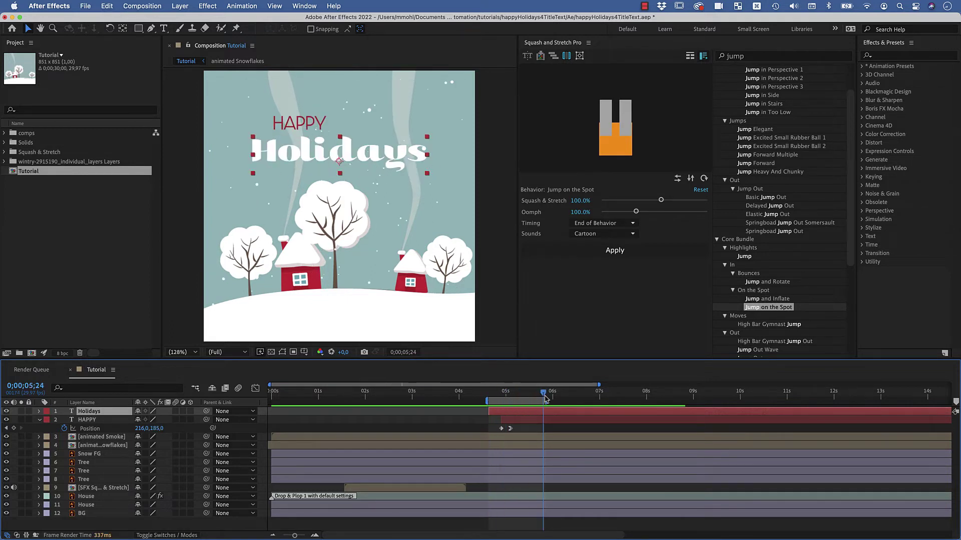
Step: Apply Jump on the Spot, accept splitting Holidays into characters, and review the new letter layers
{"action": "left_click", "coordinate": [596, 252]}
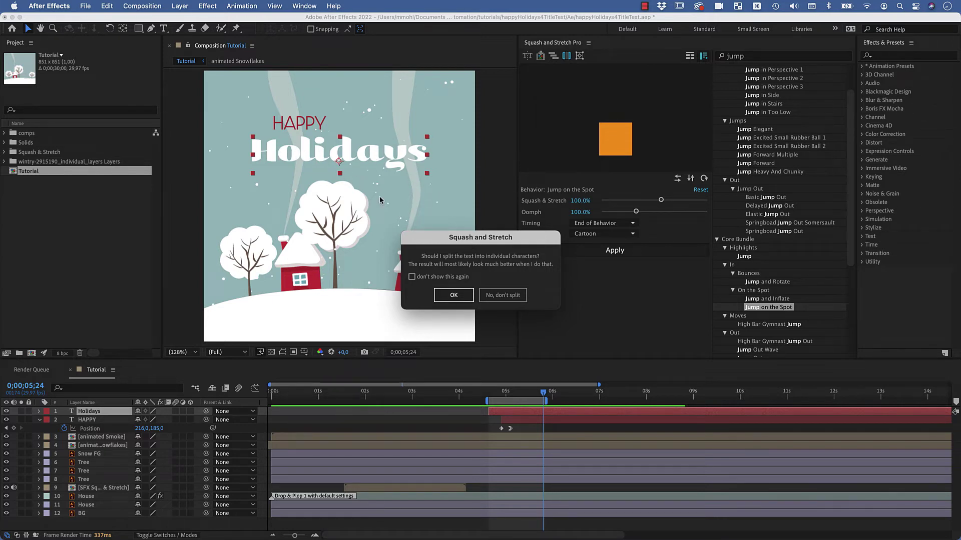
{"action": "left_click", "coordinate": [452, 295]}
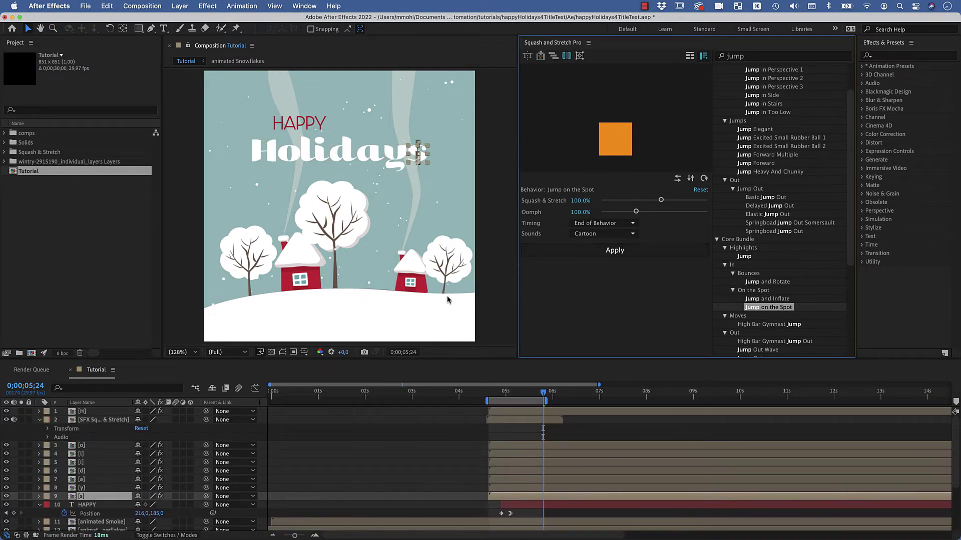
{"action": "left_click", "coordinate": [81, 412]}
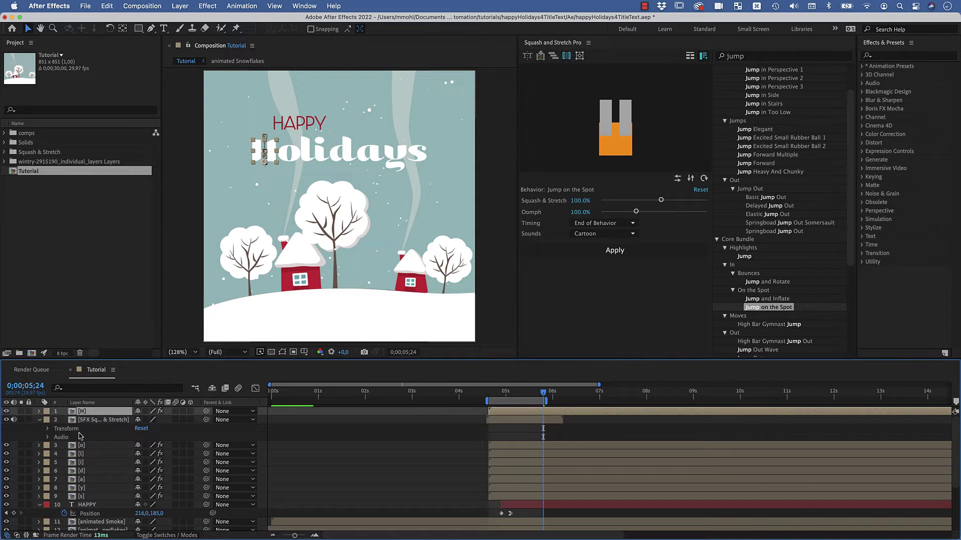
{"action": "left_click", "coordinate": [81, 445]}
{"action": "left_click", "coordinate": [80, 453]}
{"action": "left_click", "coordinate": [80, 462]}
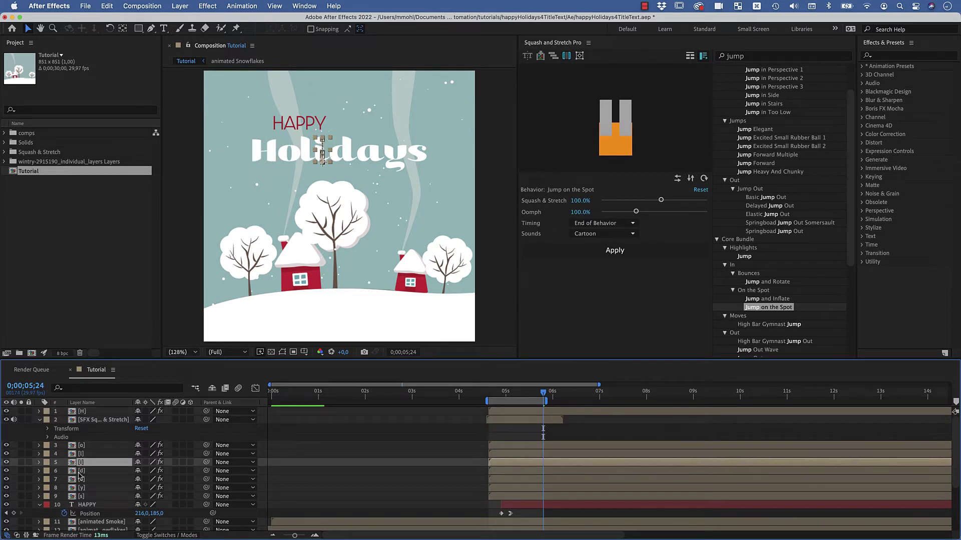
{"action": "left_click", "coordinate": [78, 472]}
{"action": "left_click", "coordinate": [81, 479]}
{"action": "left_click", "coordinate": [82, 488]}
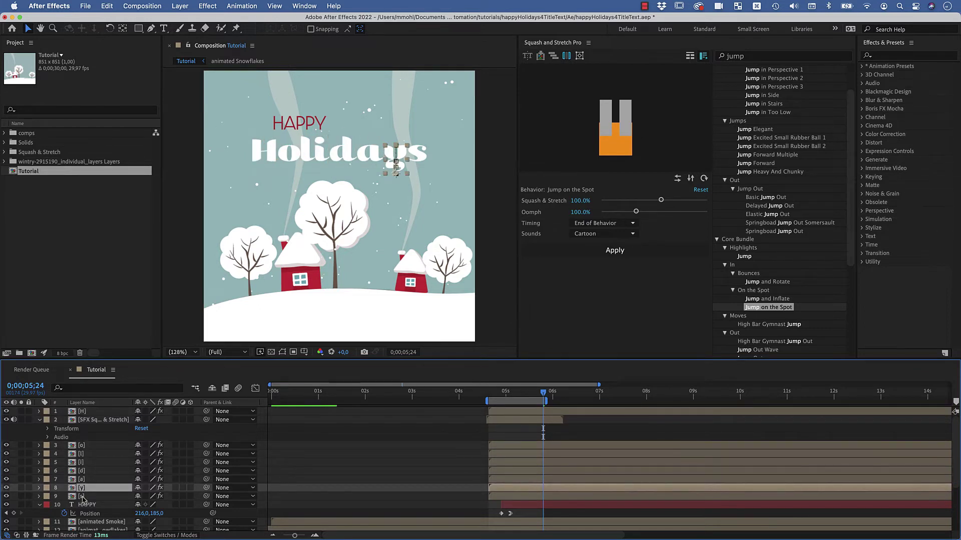
{"action": "left_click", "coordinate": [83, 497]}
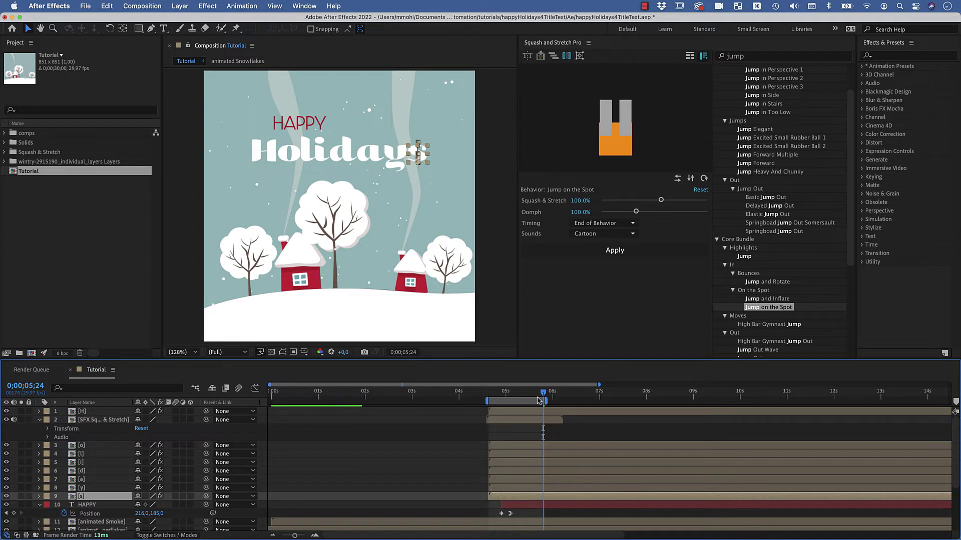
{"action": "left_click", "coordinate": [485, 392]}
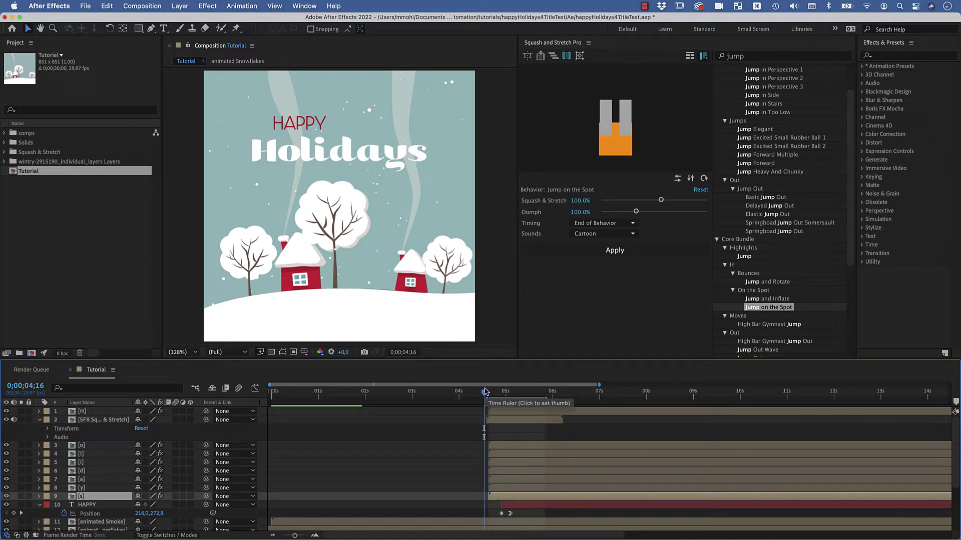
Step: Preview the letter jumps and move the sound-effect layer to the top of the stack
{"action": "key", "text": "space"}
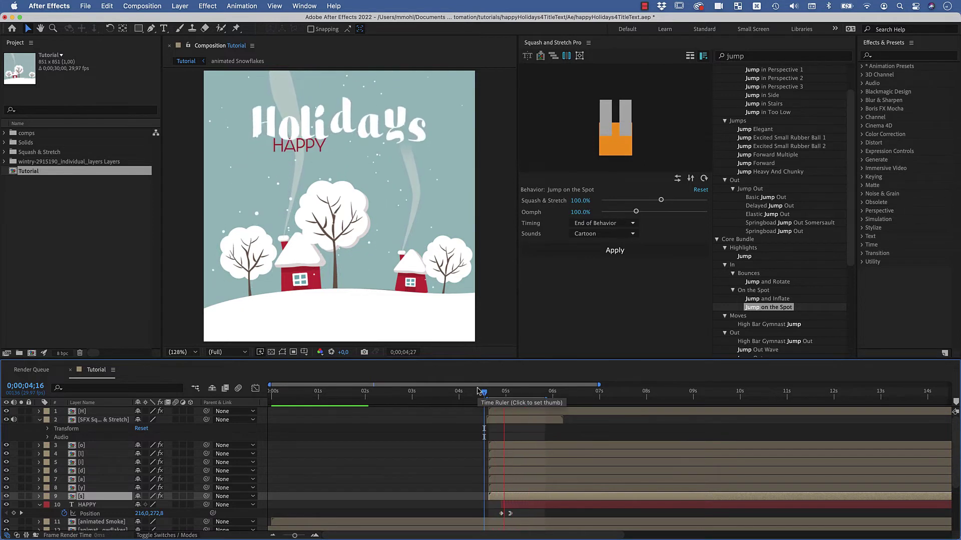
{"action": "key", "text": "space"}
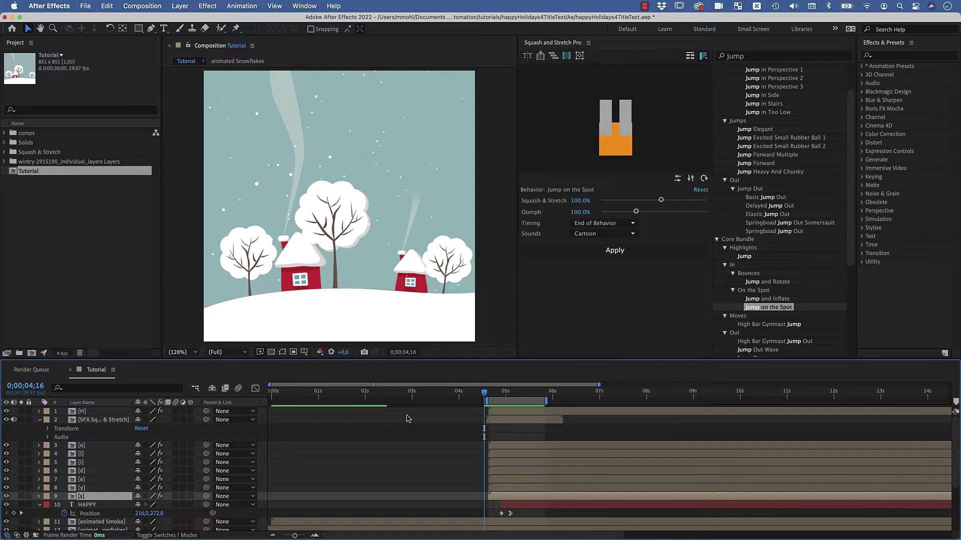
{"action": "left_click_drag", "start_coordinate": [486, 398], "coordinate": [491, 396]}
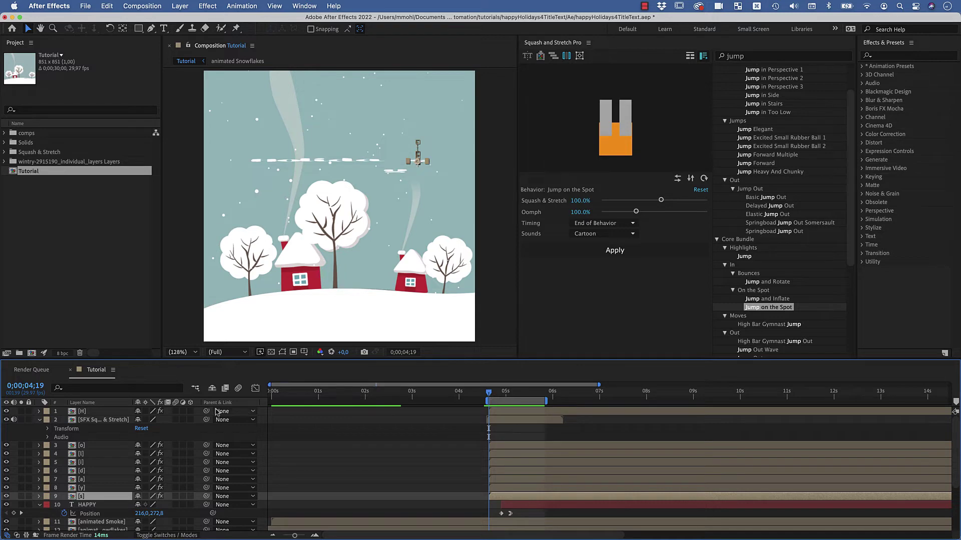
{"action": "left_click", "coordinate": [94, 420]}
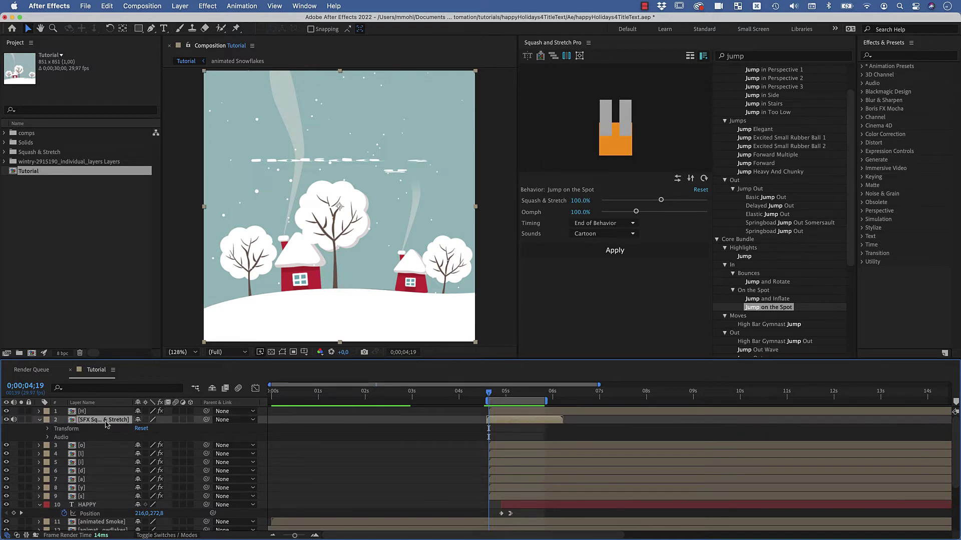
{"action": "left_click_drag", "start_coordinate": [106, 424], "coordinate": [109, 413]}
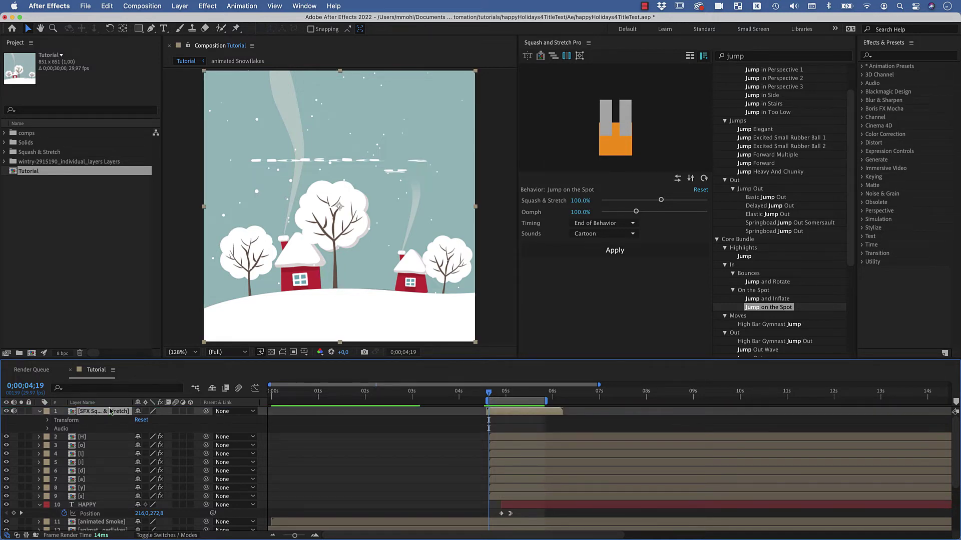
Step: Delay the H letter layer so it starts at 0;00;04;26
{"action": "left_click", "coordinate": [85, 439]}
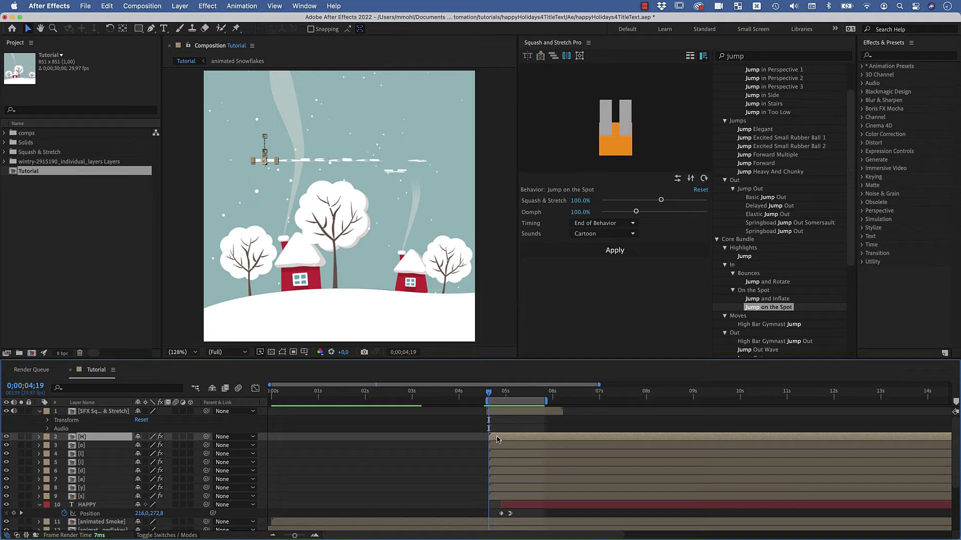
{"action": "key", "text": "Page_Down"}
{"action": "key", "text": "Page_Down"}
{"action": "key", "text": "Page_Down"}
{"action": "key", "text": "Page_Down"}
{"action": "key", "text": "Page_Down"}
{"action": "key", "text": "Page_Down"}
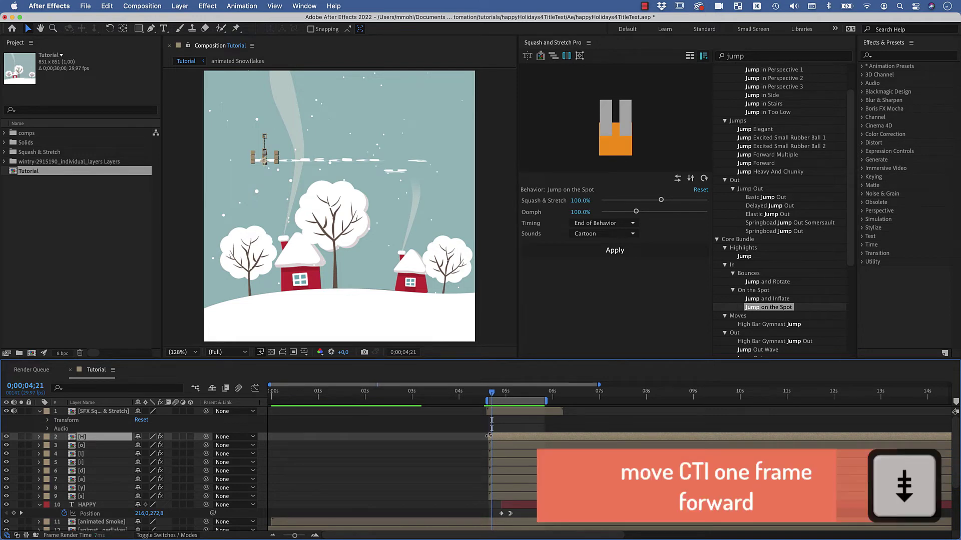
{"action": "key", "text": "Page_Down"}
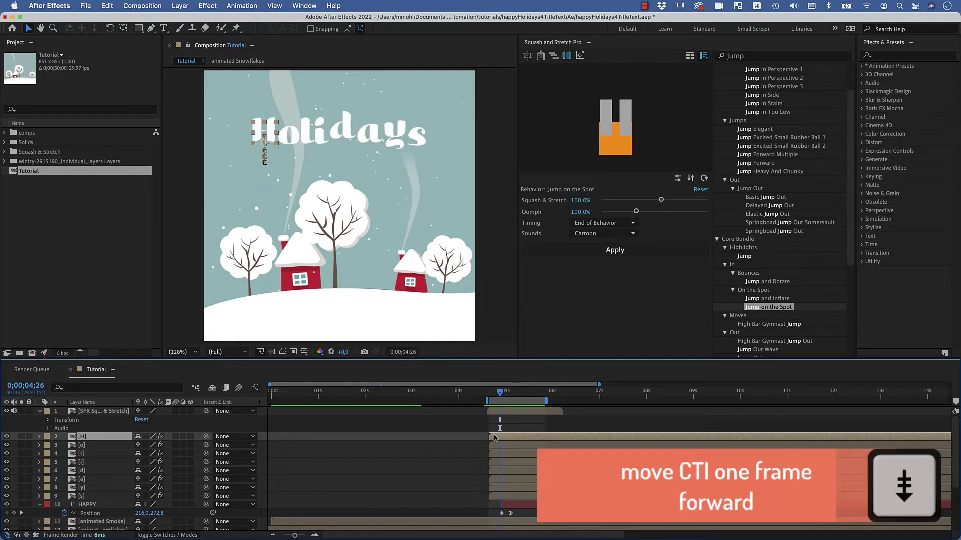
{"action": "left_click_drag", "start_coordinate": [506, 439], "coordinate": [507, 439]}
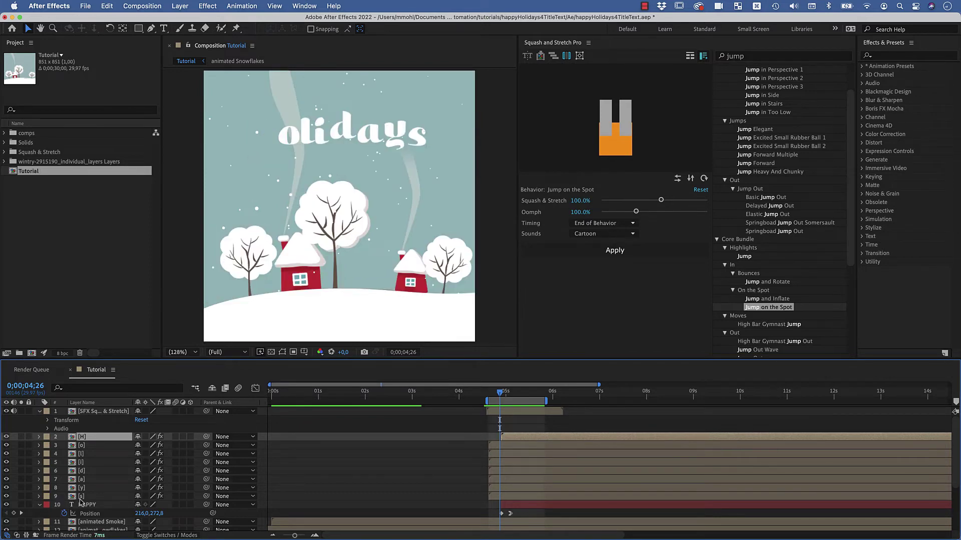
{"action": "left_click", "coordinate": [81, 498], "text": "shift"}
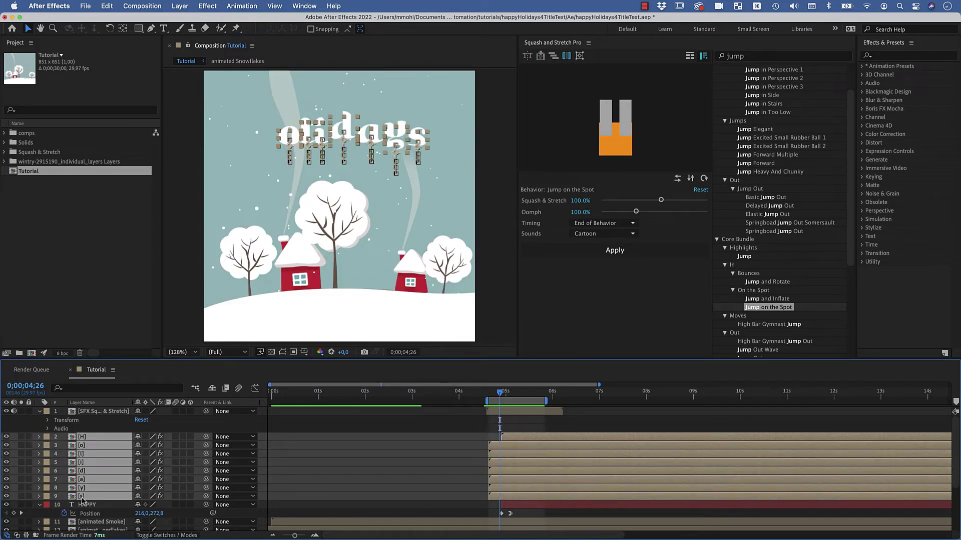
Step: Stagger the H-to-s letter layers' in-points randomly by 'a lot'
{"action": "left_click", "coordinate": [554, 57]}
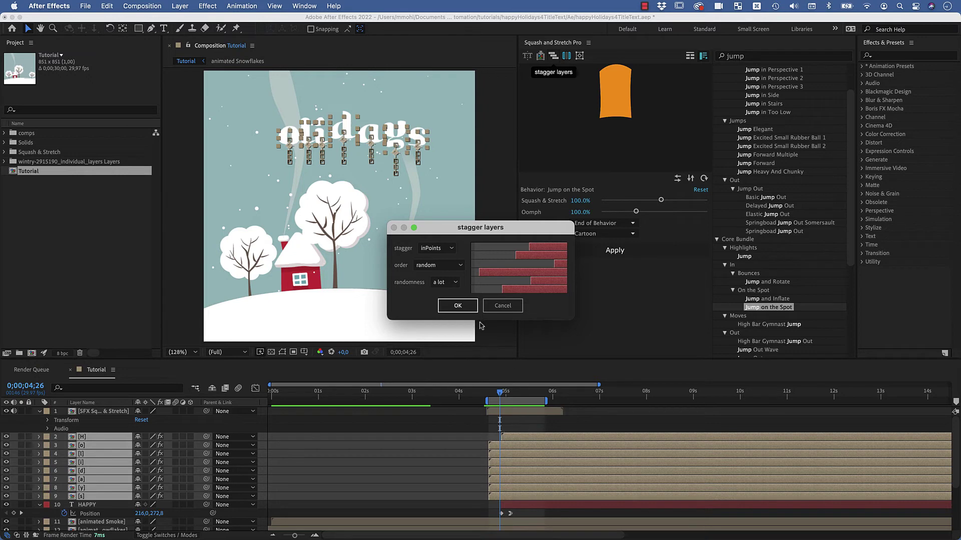
{"action": "left_click", "coordinate": [458, 308]}
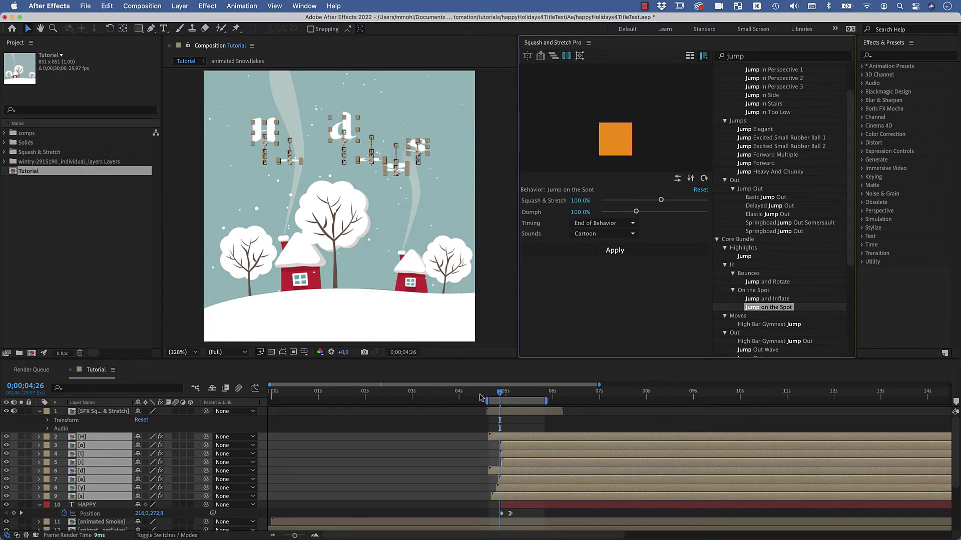
{"action": "mouse_move", "coordinate": [499, 392]}
{"action": "left_mouse_down"}
{"action": "mouse_move", "coordinate": [479, 396]}
{"action": "mouse_move", "coordinate": [494, 395]}
{"action": "left_mouse_up"}
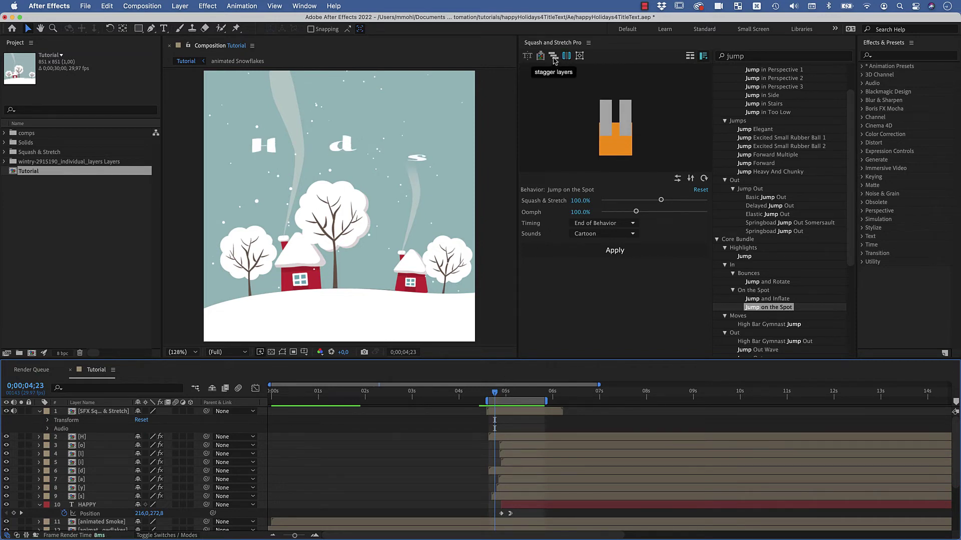
Step: Reselect letter layers H to s and reshuffle their random stagger
{"action": "left_click", "coordinate": [81, 439]}
{"action": "left_click", "coordinate": [81, 498], "text": "shift"}
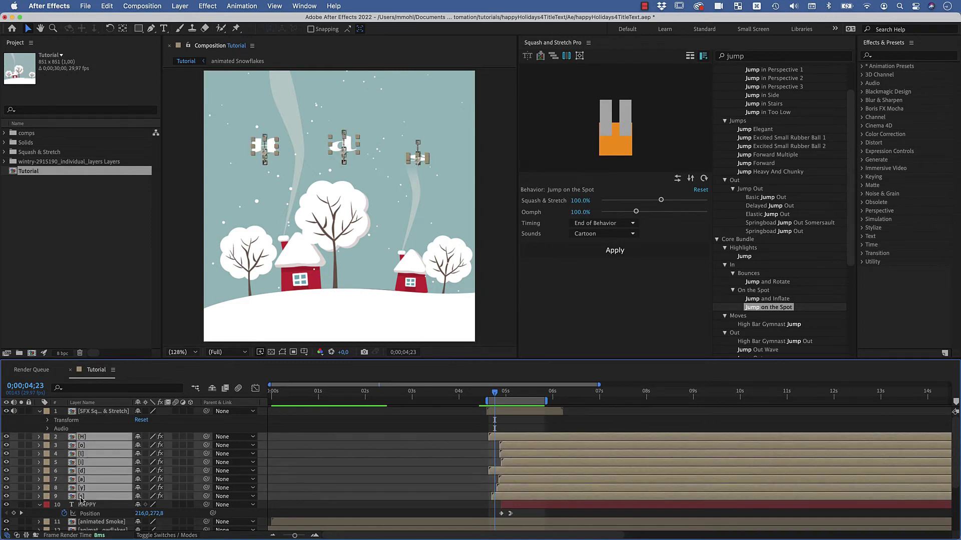
{"action": "left_click", "coordinate": [553, 57]}
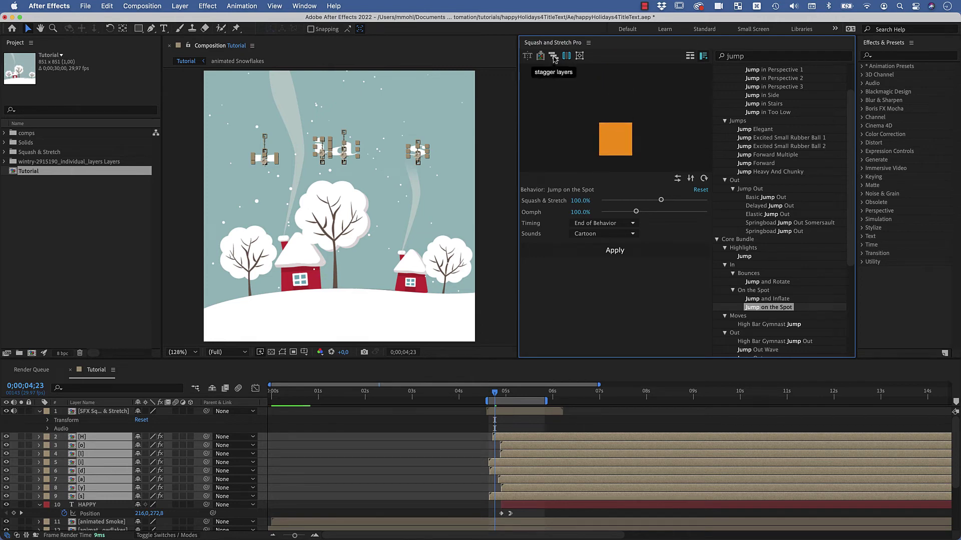
{"action": "left_click", "coordinate": [554, 59]}
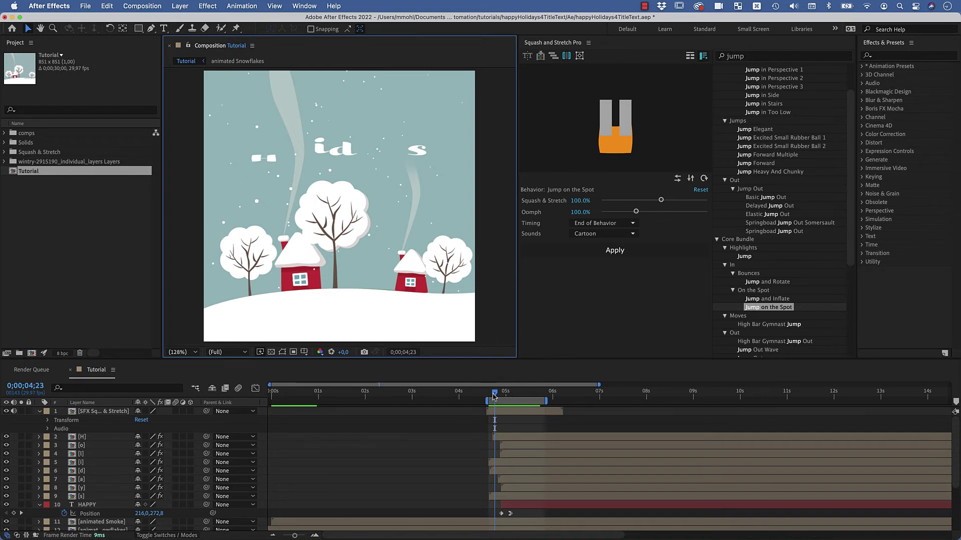
Step: Preview the letters jumping in and scrub frame by frame to check their timing
{"action": "left_click_drag", "start_coordinate": [493, 397], "coordinate": [488, 397]}
{"action": "key", "text": "space"}
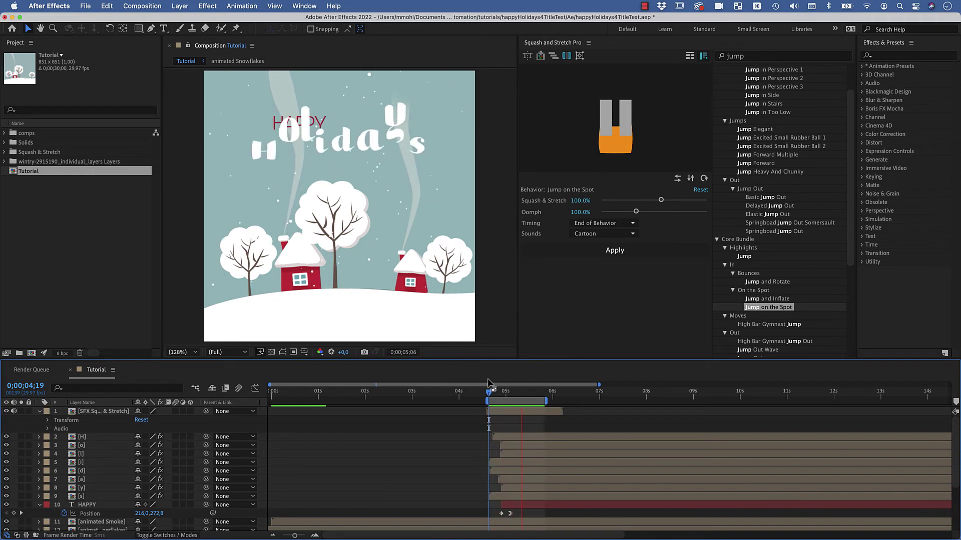
{"action": "key", "text": "space"}
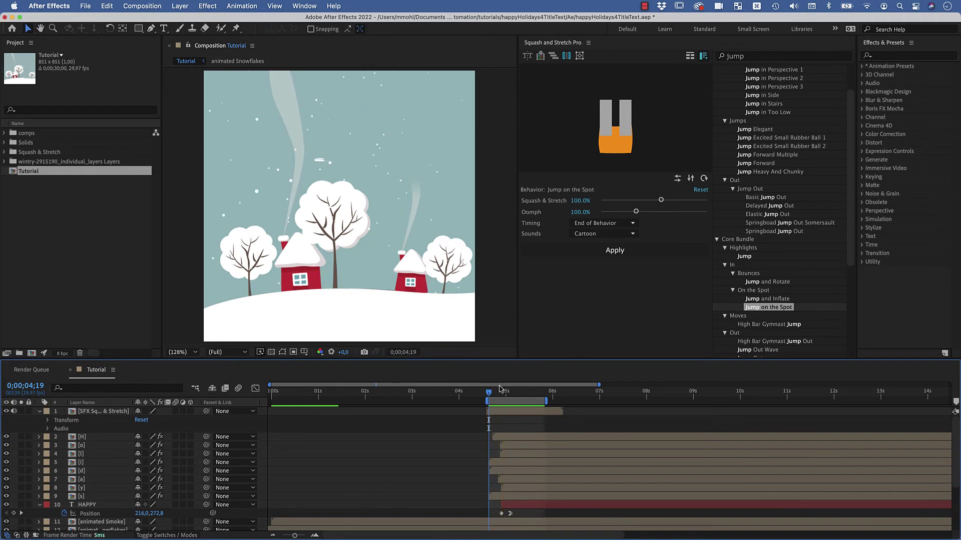
{"action": "mouse_move", "coordinate": [489, 395]}
{"action": "left_mouse_down"}
{"action": "mouse_move", "coordinate": [503, 397]}
{"action": "mouse_move", "coordinate": [491, 396]}
{"action": "left_mouse_up"}
{"action": "left_click", "coordinate": [118, 412]}
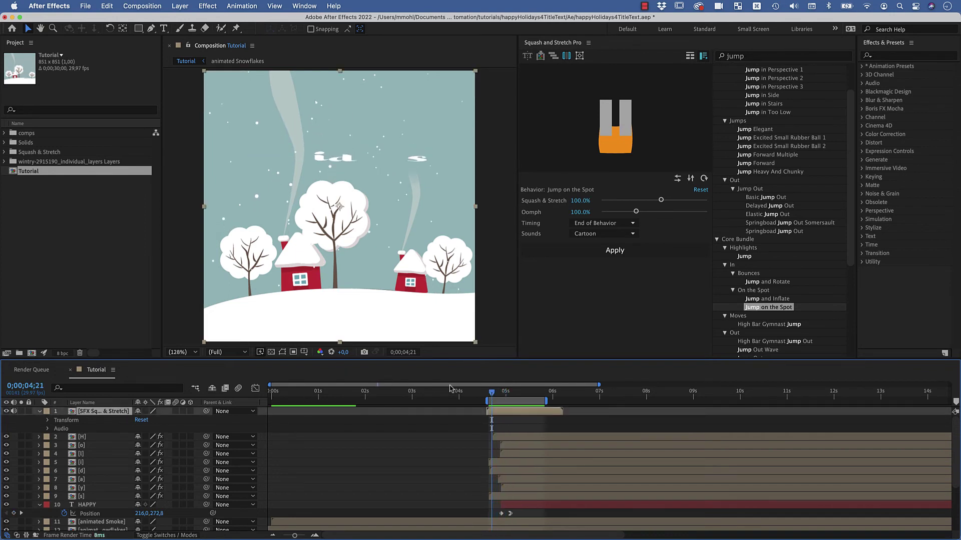
{"action": "mouse_move", "coordinate": [491, 396]}
{"action": "left_mouse_down"}
{"action": "mouse_move", "coordinate": [506, 396]}
{"action": "mouse_move", "coordinate": [497, 396]}
{"action": "left_mouse_up"}
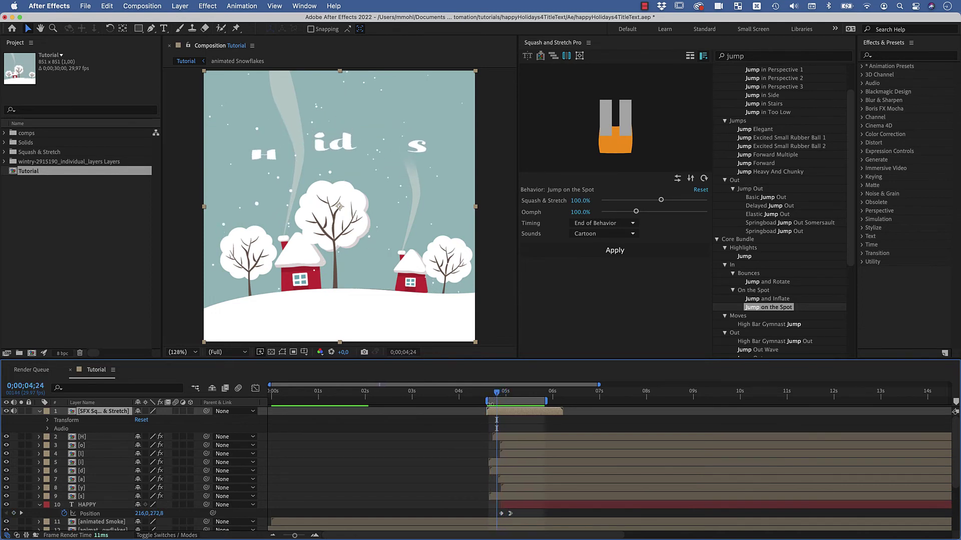
Step: Duplicate the sound-effect layer into five copies offset at different times
{"action": "key", "text": "super+d"}
{"action": "key", "text": "super+d"}
{"action": "key", "text": "super+d"}
{"action": "key", "text": "super+d"}
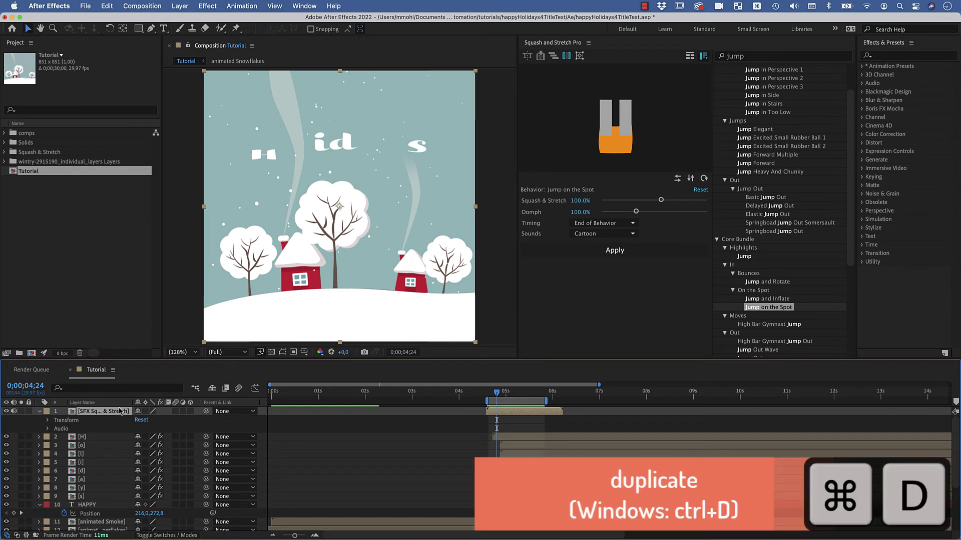
{"action": "left_click_drag", "start_coordinate": [490, 440], "coordinate": [505, 422]}
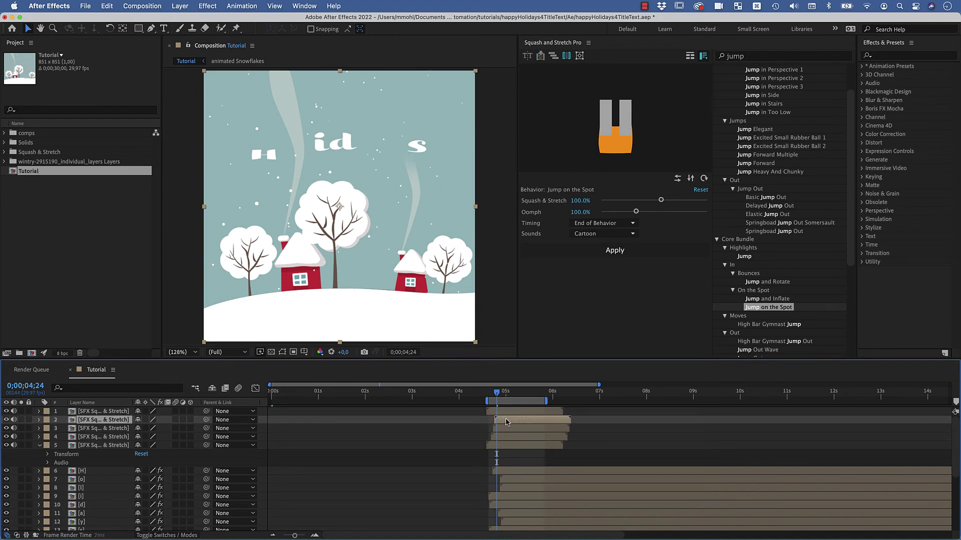
{"action": "left_click_drag", "start_coordinate": [499, 413], "coordinate": [509, 414]}
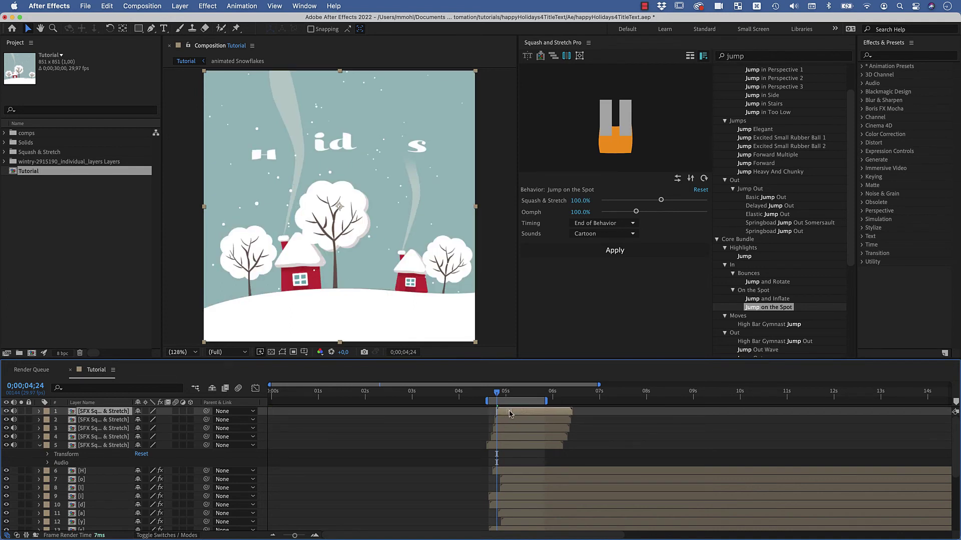
{"action": "key", "text": "super+alt+b"}
Step: Lower the Audio Levels of all five sound-effect layers to -14 dB
{"action": "left_click", "coordinate": [113, 446], "text": "shift"}
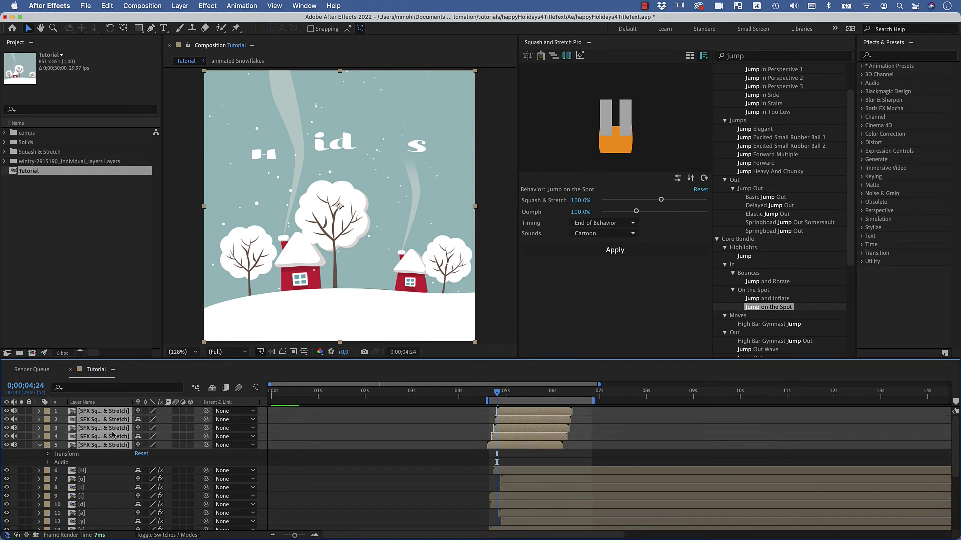
{"action": "key", "text": "l"}
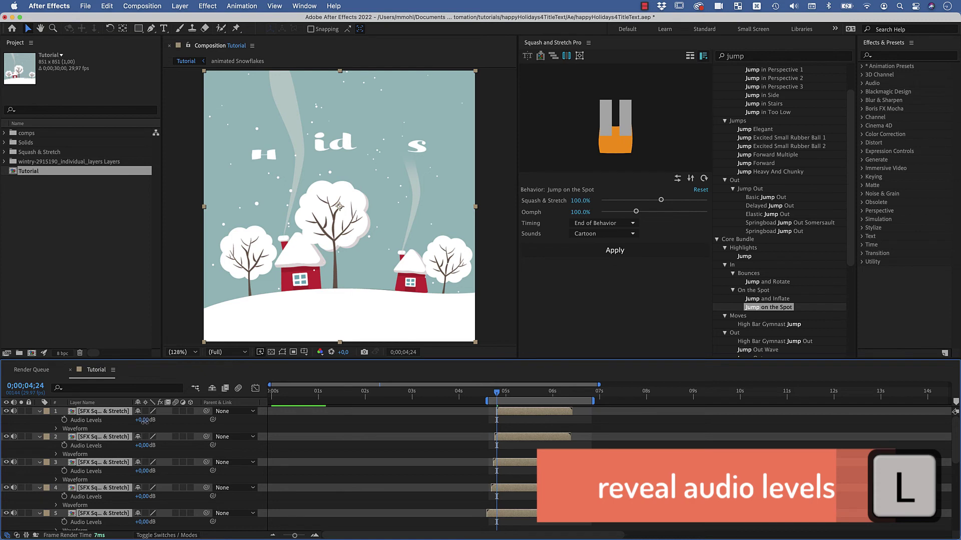
{"action": "left_click_drag", "start_coordinate": [144, 421], "coordinate": [140, 420]}
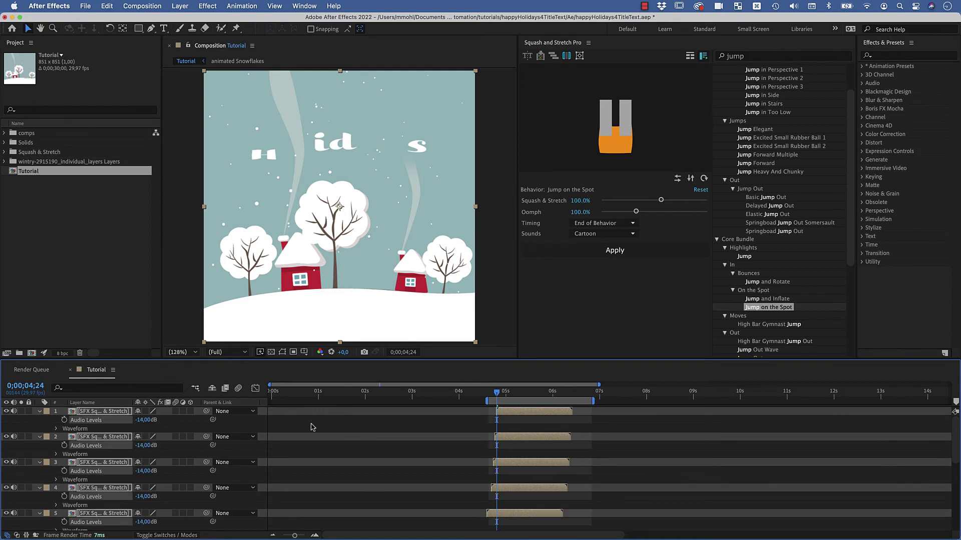
{"action": "left_click_drag", "start_coordinate": [497, 394], "coordinate": [457, 396]}
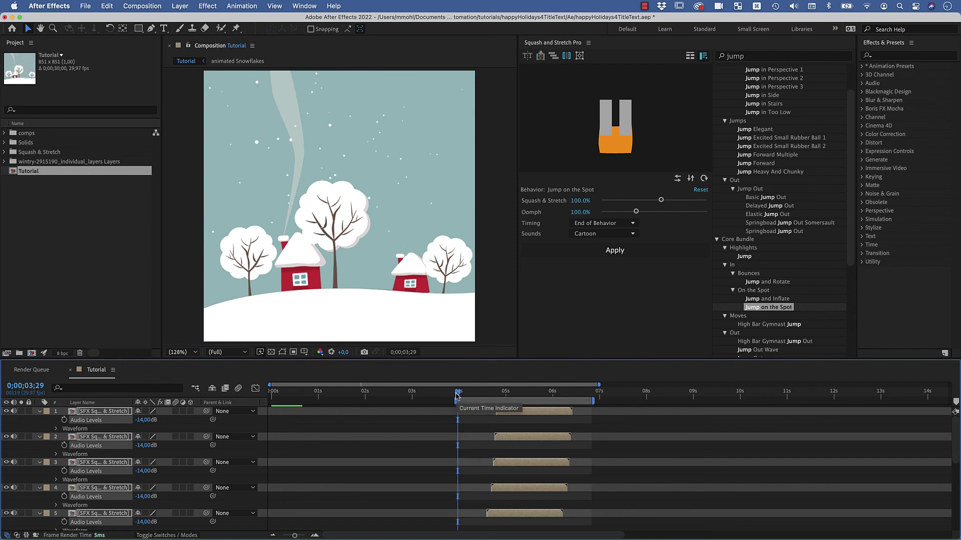
{"action": "key", "text": "space"}
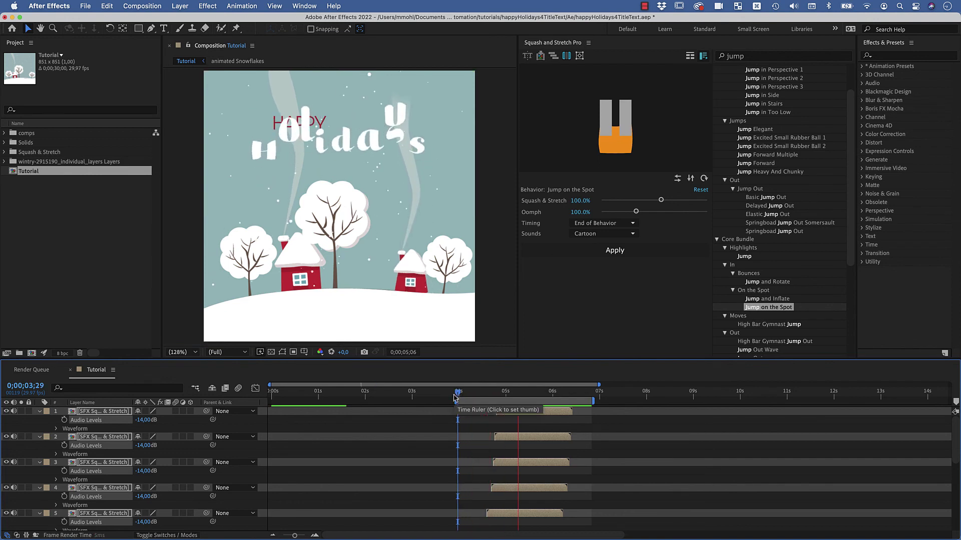